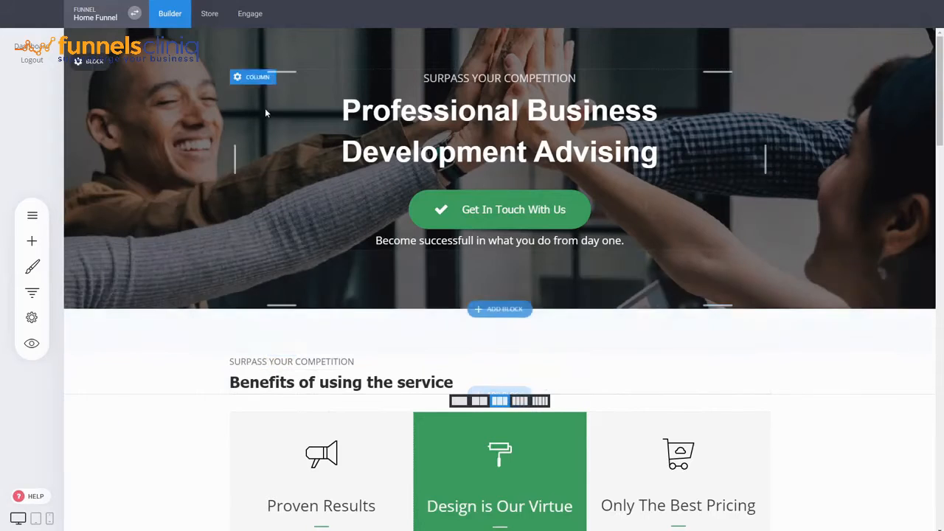
# Step: Insert the orange footer block with company name, slogan, menu and Join Us Now button directly below the hero block
pyautogui.click(504, 309)
pyautogui.click(93, 251)
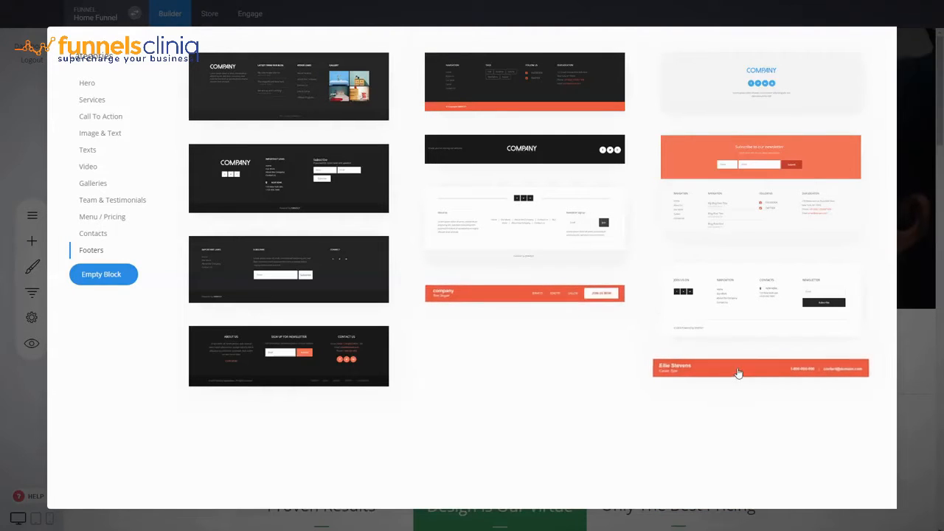
pyautogui.click(514, 300)
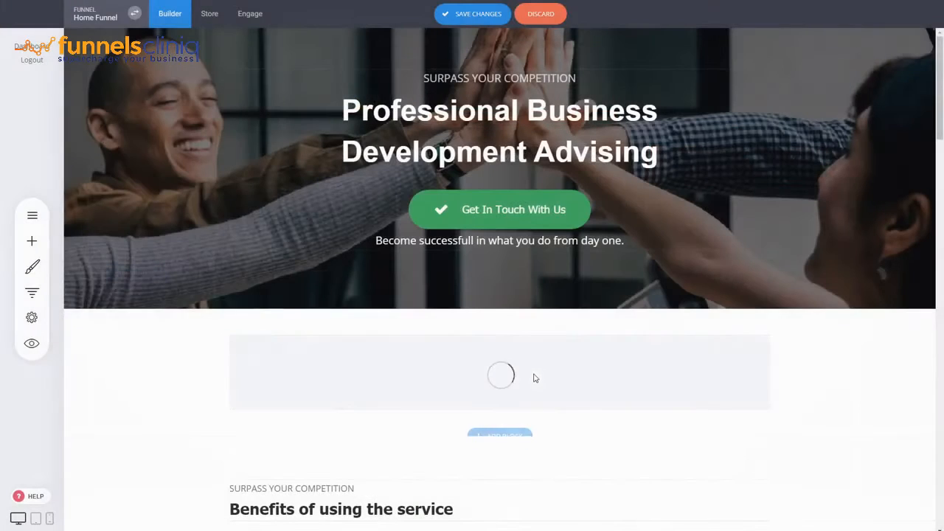
# Step: Set the container width of the green company block to Full-Width
pyautogui.moveTo(107, 354)
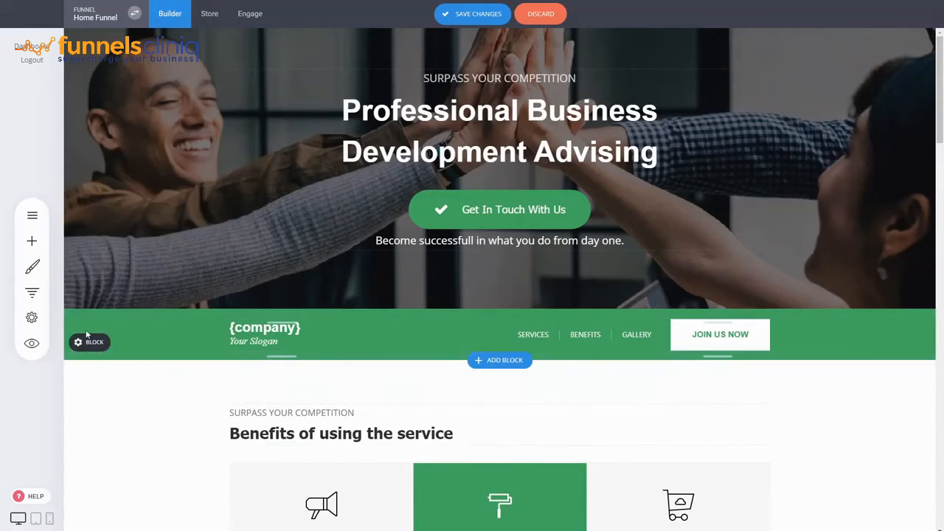
pyautogui.click(138, 349)
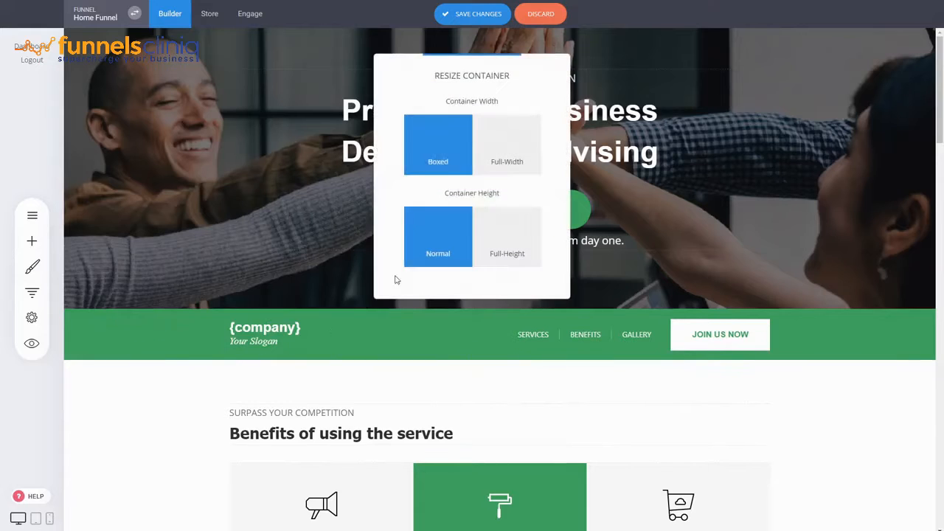
pyautogui.click(518, 154)
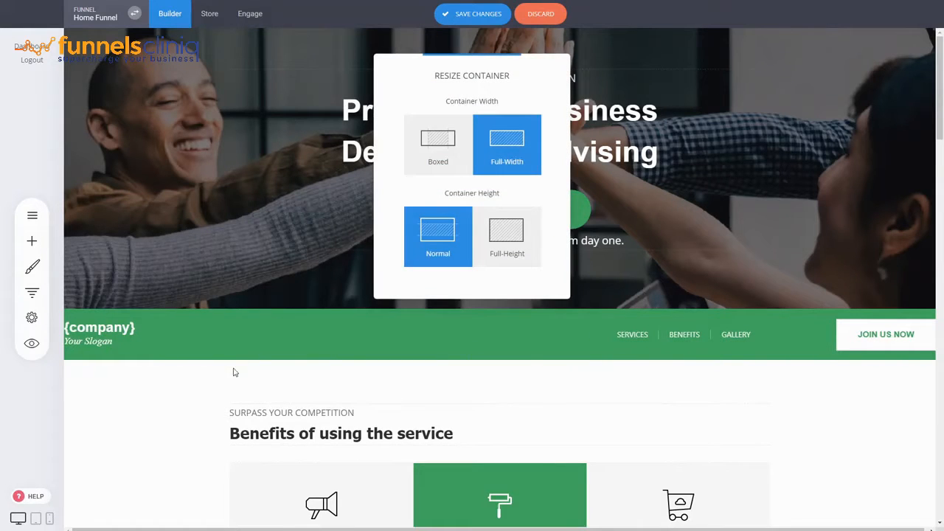
pyautogui.click(233, 373)
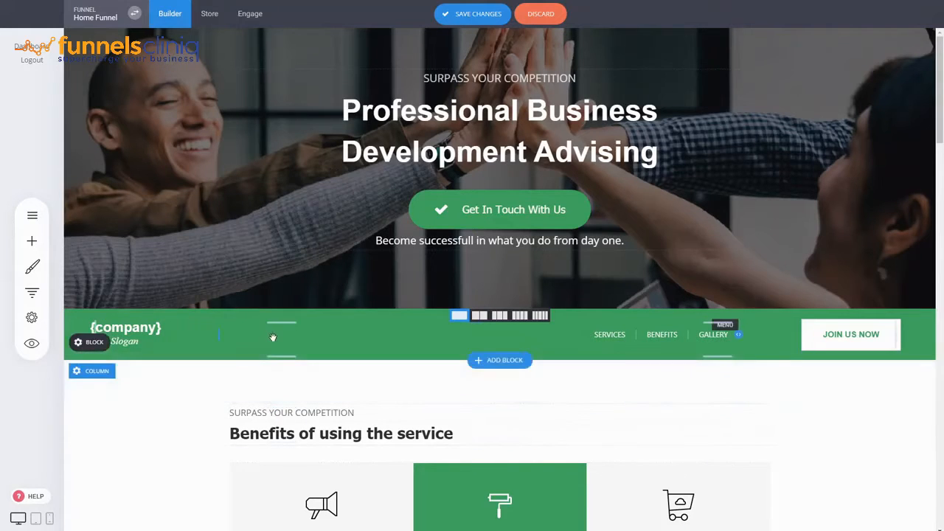
# Step: Split the green block into three columns, placing the menu in the middle column and the Join Us Now button in the last
pyautogui.click(501, 317)
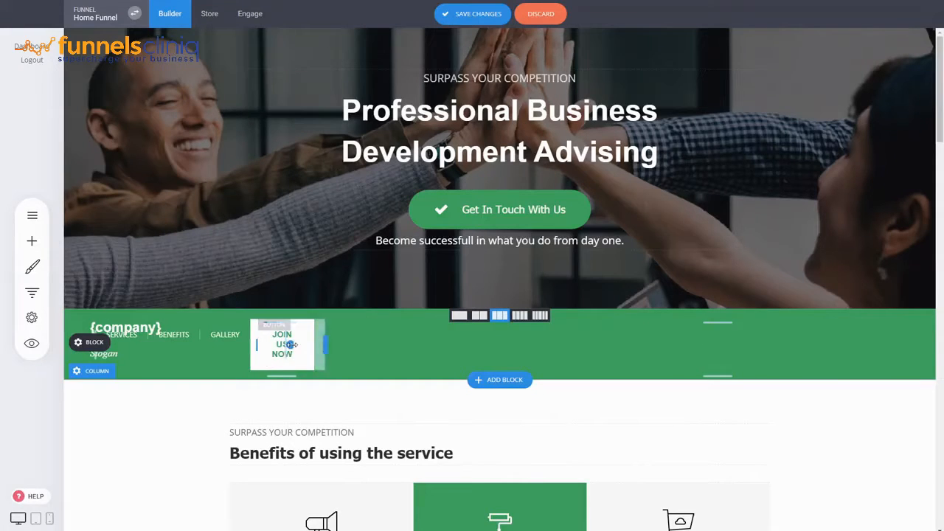
pyautogui.moveTo(277, 356); pyautogui.dragTo(731, 348)
pyautogui.moveTo(229, 336); pyautogui.dragTo(521, 335)
# Step: Centre the menu within its column and widen the slogan text so it fits on one line
pyautogui.click(520, 336)
pyautogui.click(423, 305)
pyautogui.click(431, 248)
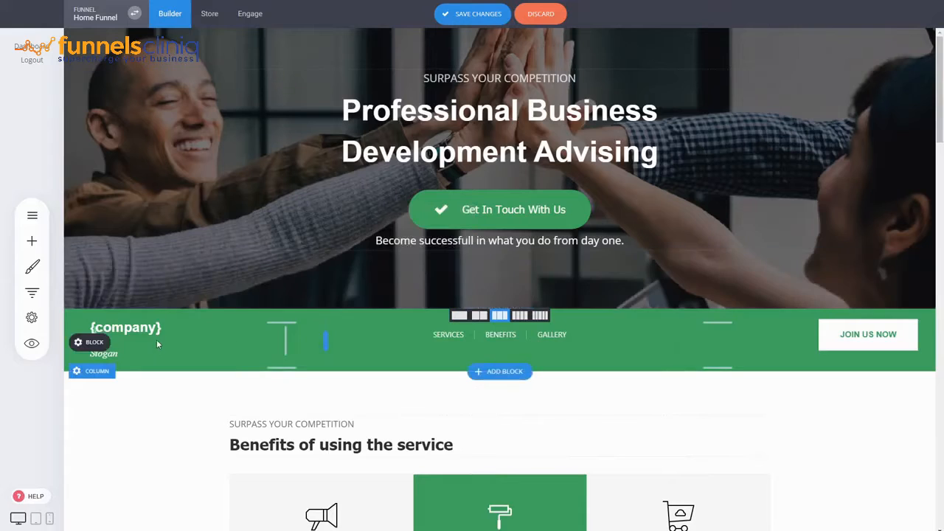
pyautogui.moveTo(116, 340); pyautogui.dragTo(218, 334)
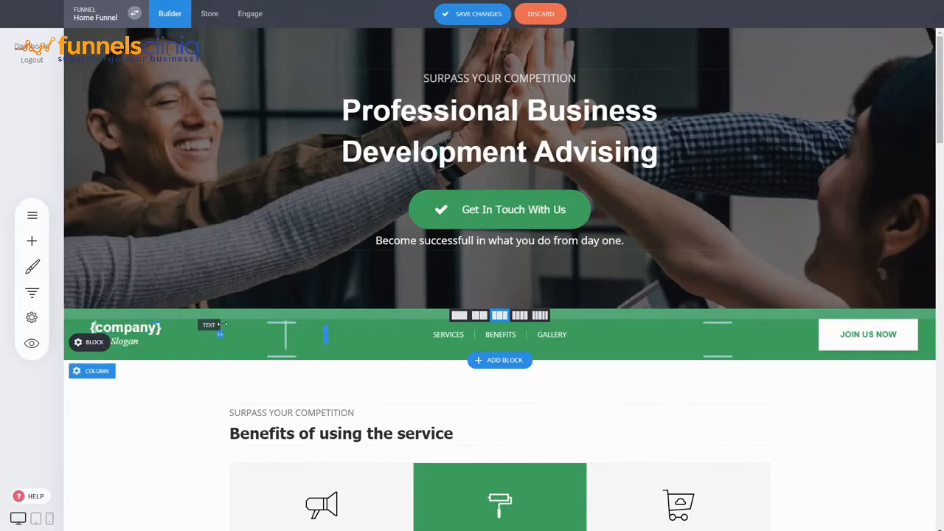
# Step: Add a Social Media widget beside the Join Us Now button in the third column
pyautogui.click(31, 240)
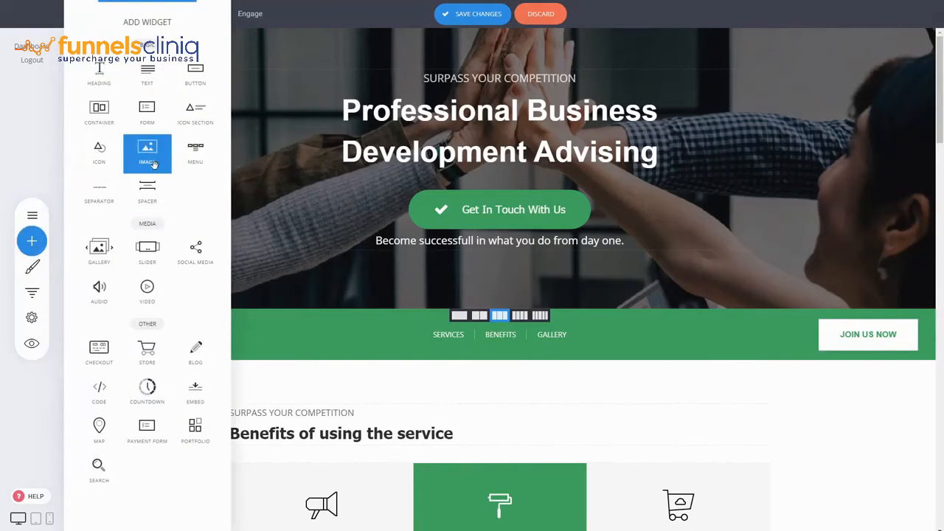
pyautogui.click(556, 417)
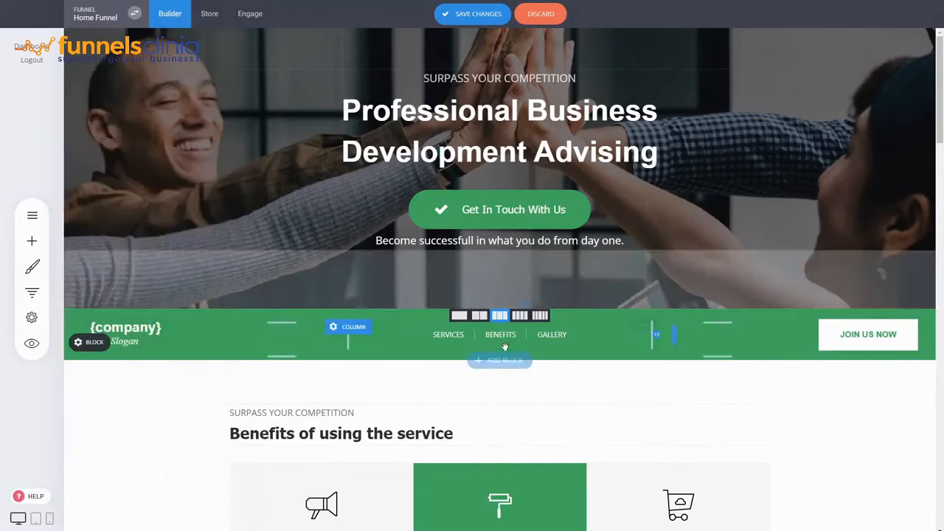
pyautogui.click(32, 241)
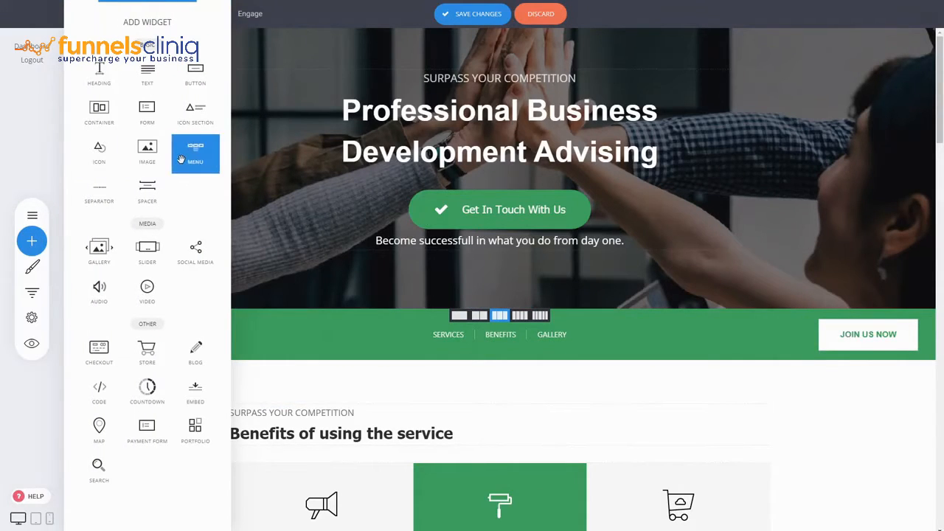
pyautogui.moveTo(193, 250); pyautogui.dragTo(909, 332)
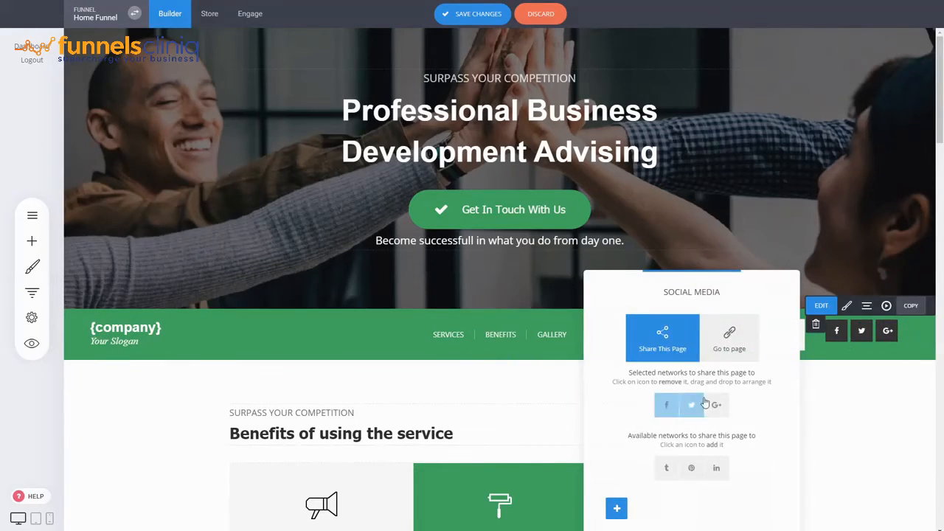
pyautogui.click(864, 389)
# Step: Set the social media button size to 14px and lower the icons slightly to line up with the Join Us Now button
pyautogui.click(846, 305)
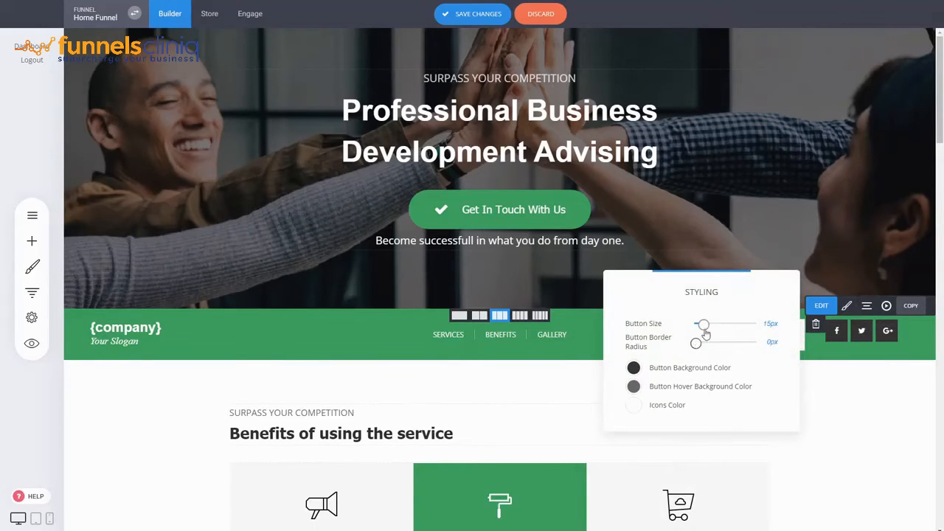
pyautogui.click(868, 374)
pyautogui.moveTo(860, 321); pyautogui.dragTo(860, 328)
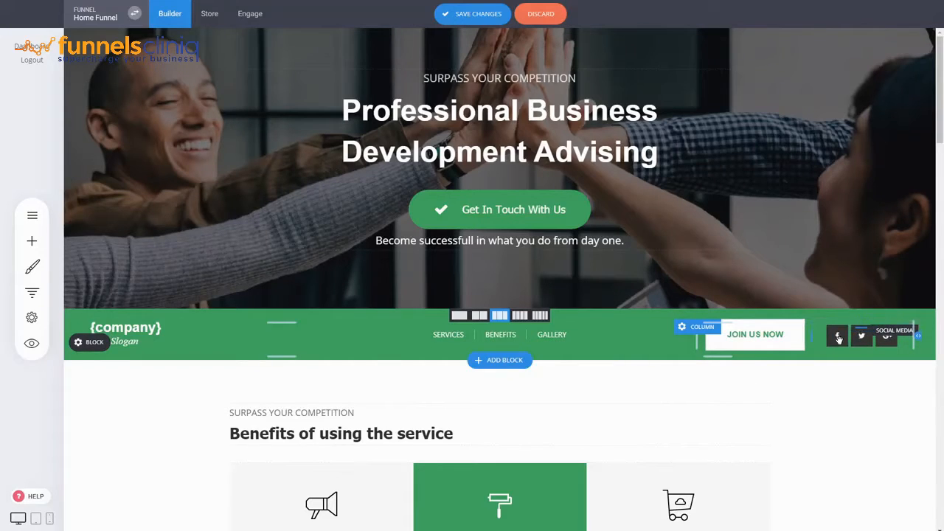
# Step: Round the social media buttons with a 52px border radius and make their background white
pyautogui.click(847, 311)
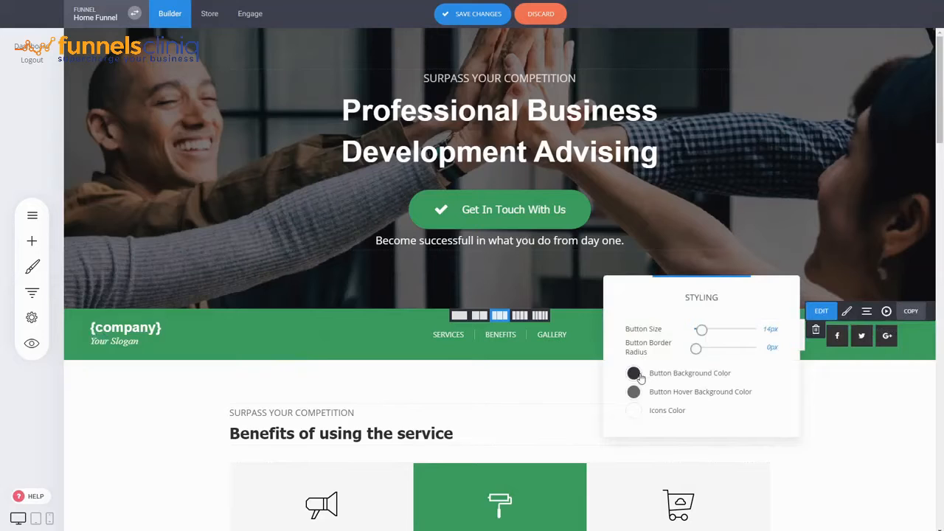
pyautogui.moveTo(695, 357); pyautogui.dragTo(792, 357)
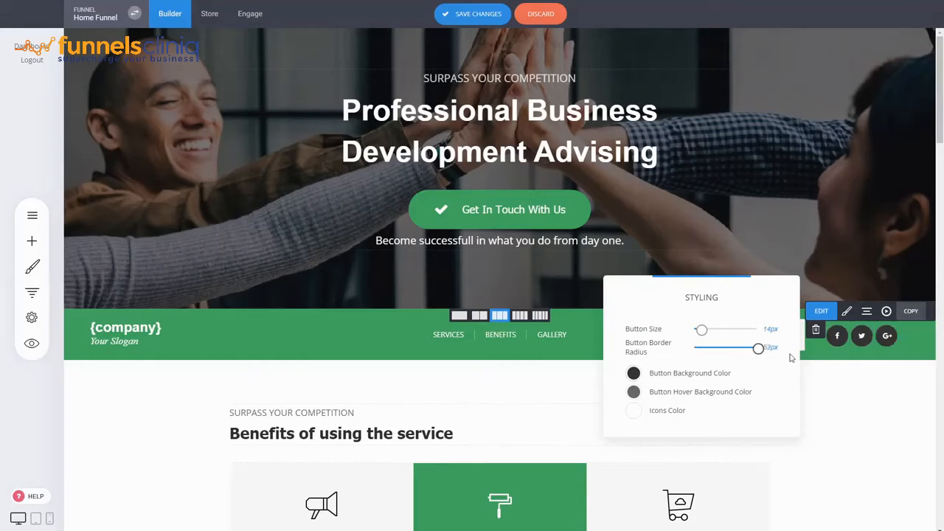
pyautogui.click(633, 374)
pyautogui.click(750, 467)
pyautogui.click(709, 288)
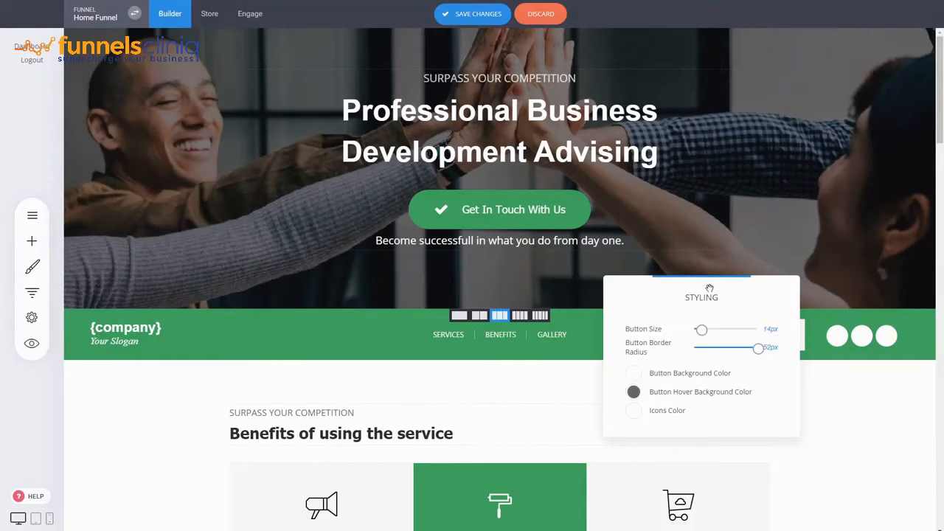
# Step: Set the icon colour of the white social media buttons to green
pyautogui.click(634, 374)
pyautogui.click(624, 403)
pyautogui.click(633, 410)
pyautogui.click(662, 441)
pyautogui.click(837, 400)
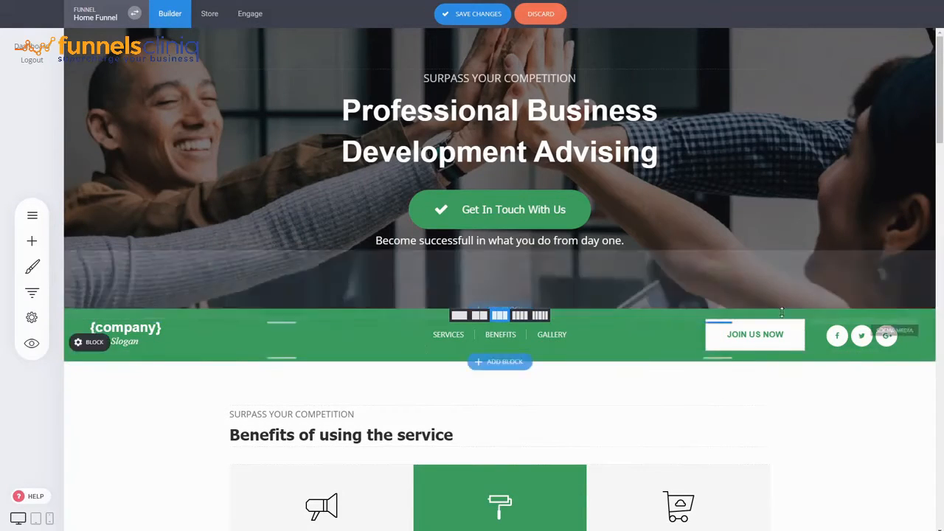
# Step: Vertically centre the content of the menu column and save the page
pyautogui.click(333, 328)
pyautogui.click(516, 307)
pyautogui.click(677, 387)
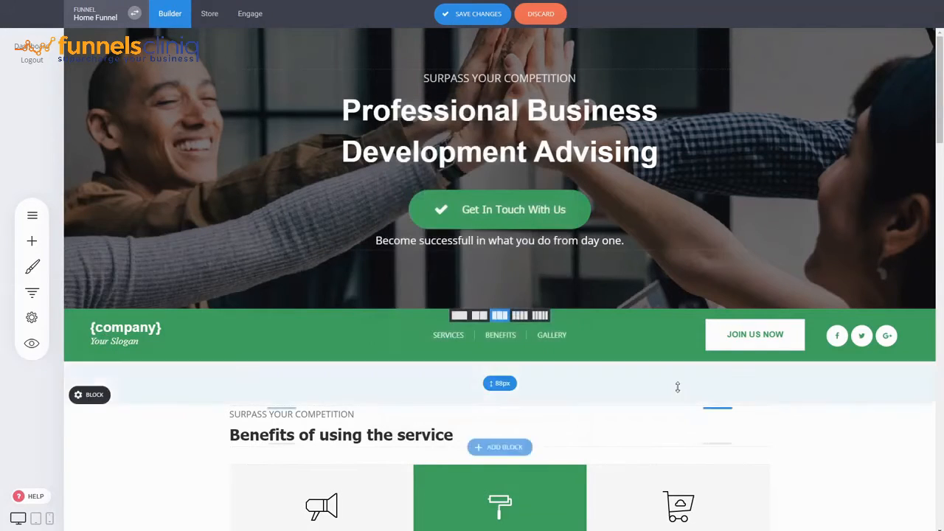
pyautogui.click(478, 16)
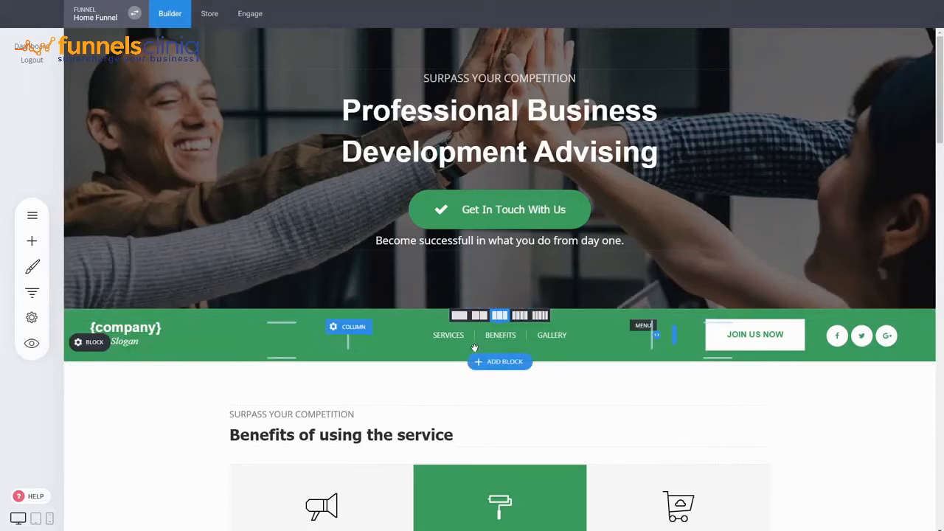
# Step: Move the green company block above the hero block to the top of the page and save
pyautogui.moveTo(154, 343); pyautogui.dragTo(186, 70)
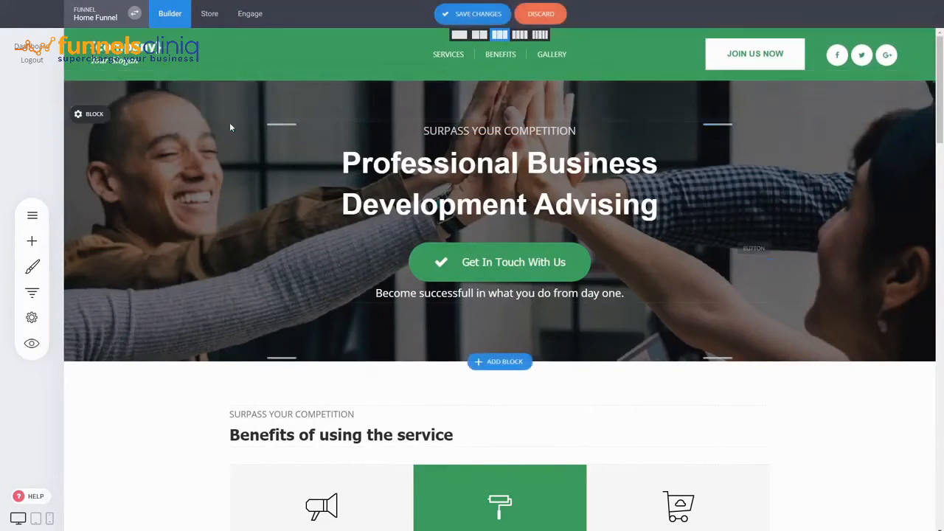
pyautogui.click(471, 13)
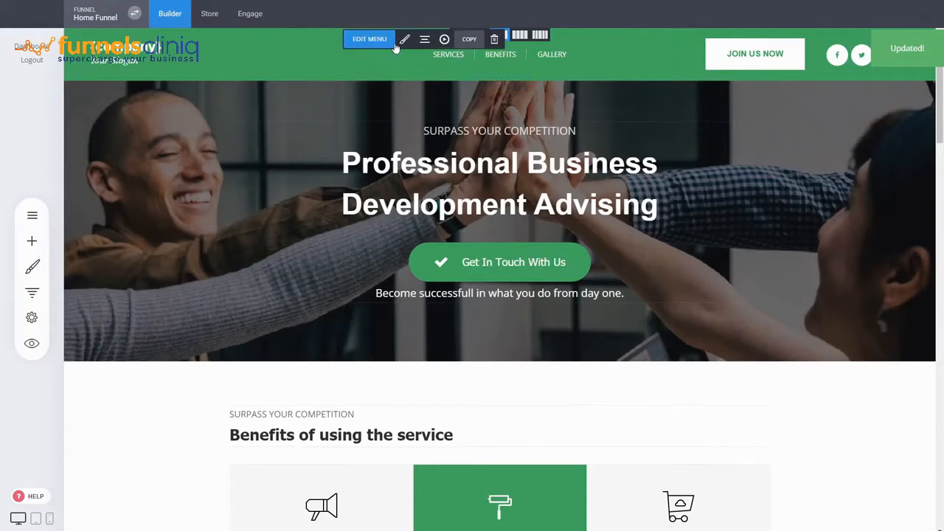
# Step: Try the Burger style on the menu and restore the Horizontal style
pyautogui.click(405, 39)
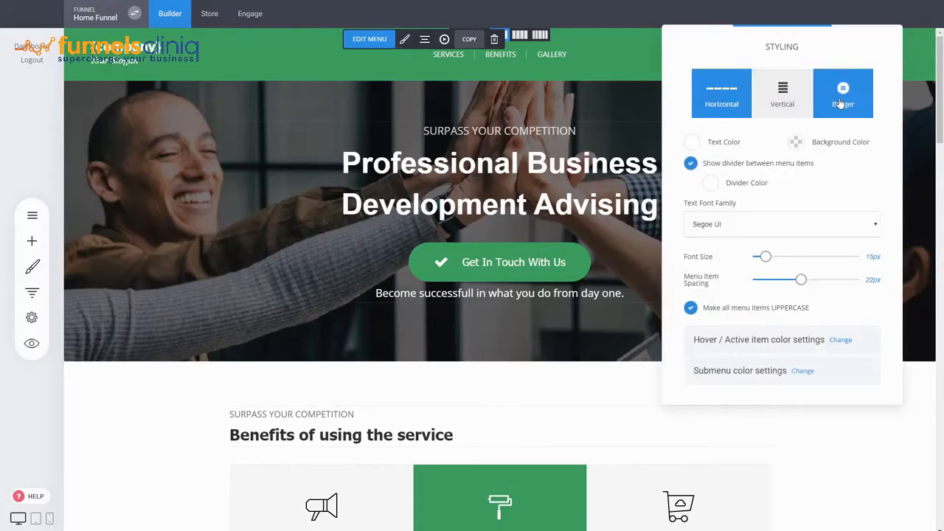
pyautogui.click(841, 100)
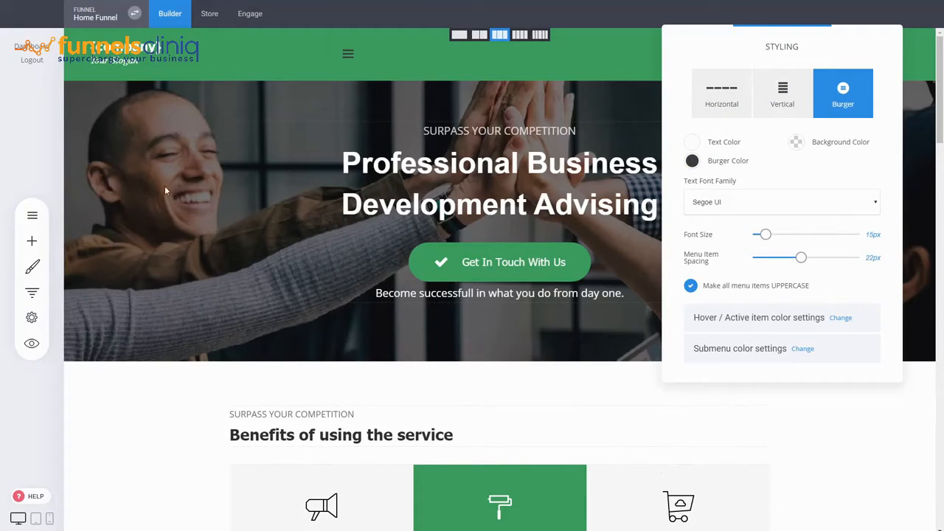
pyautogui.click(727, 104)
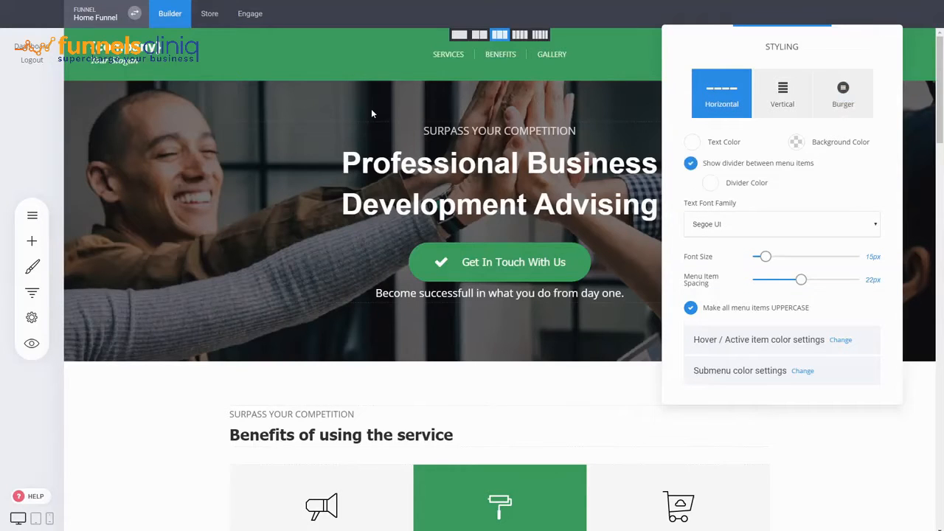
pyautogui.click(494, 84)
pyautogui.click(495, 80)
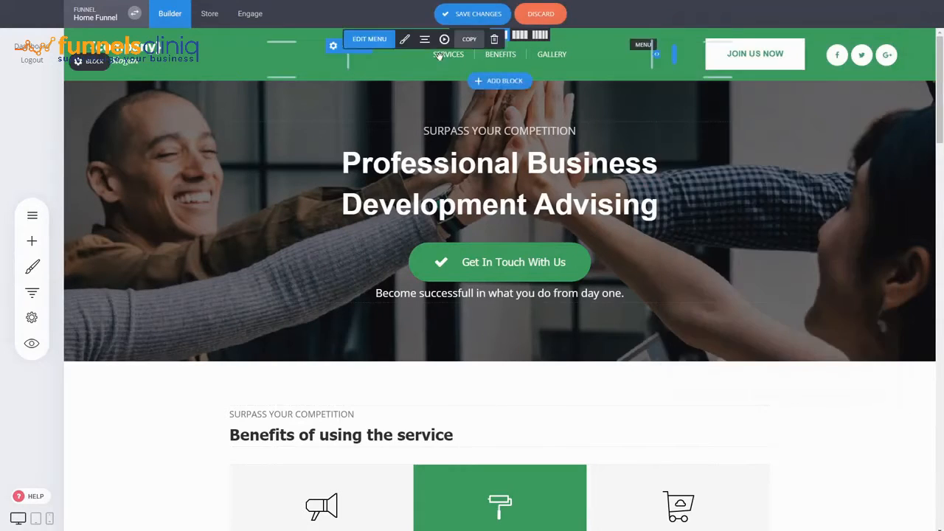
# Step: Review the list of menu items without editing them and save the page changes
pyautogui.click(377, 39)
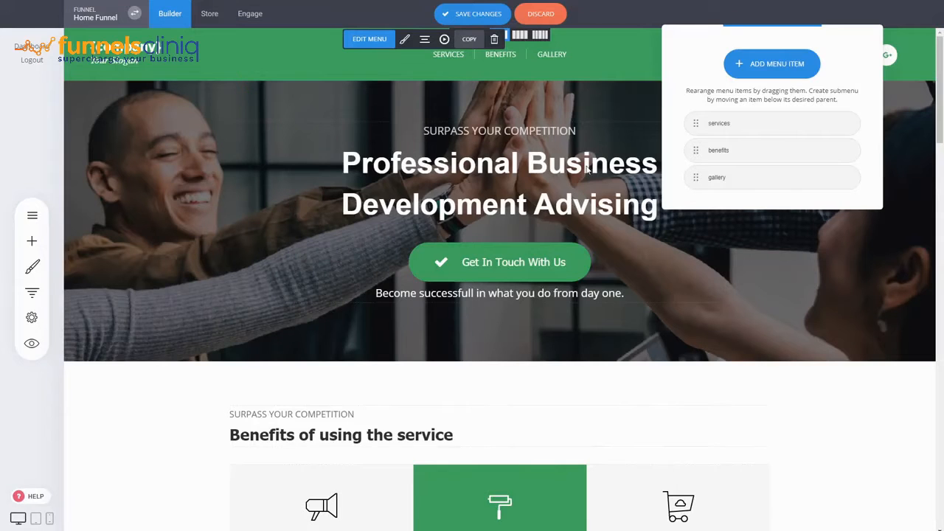
pyautogui.click(559, 171)
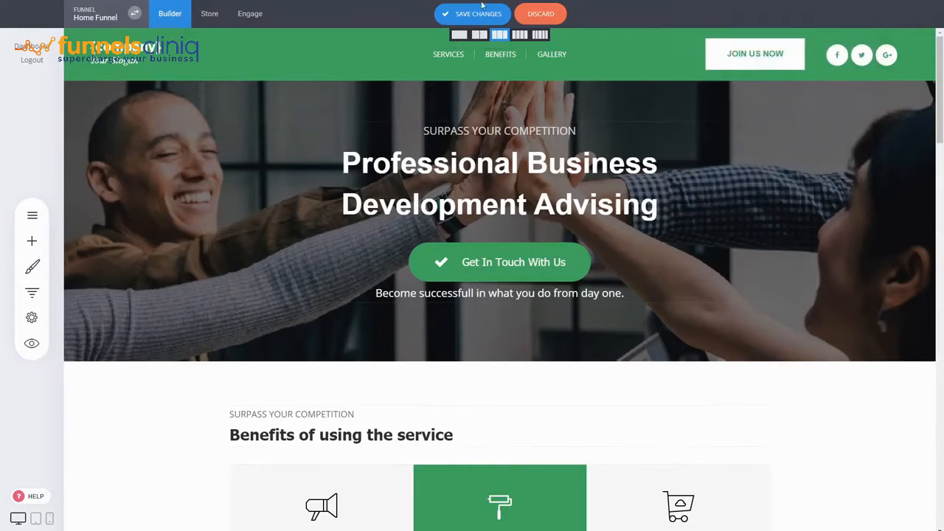
pyautogui.click(487, 19)
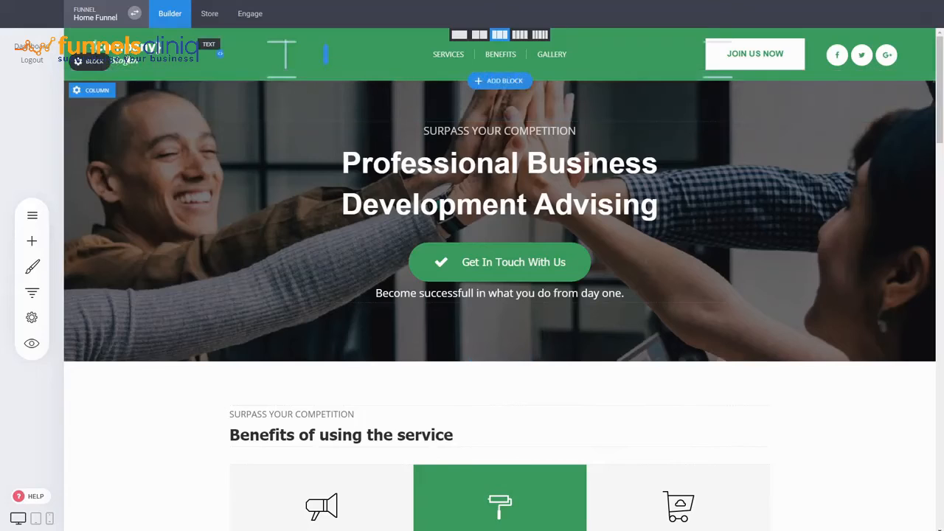
pyautogui.click(138, 56)
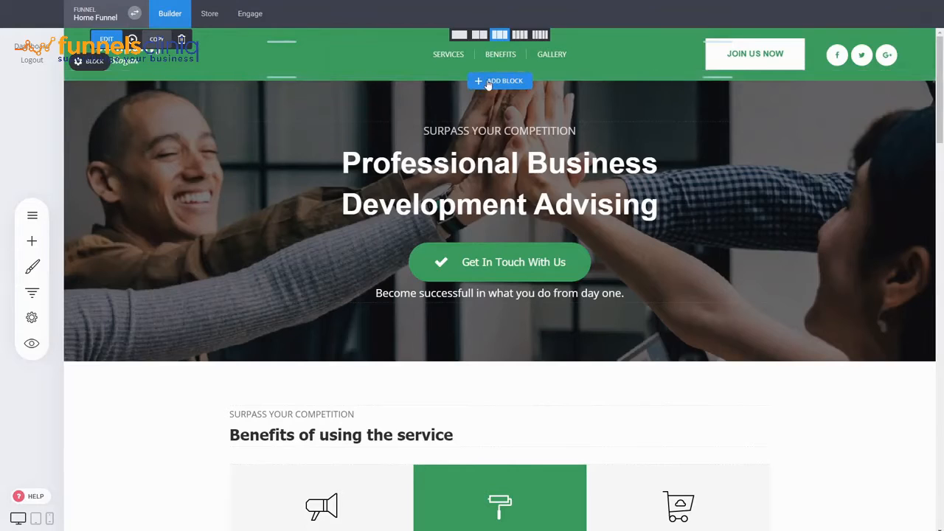
pyautogui.click(204, 138)
pyautogui.click(140, 60)
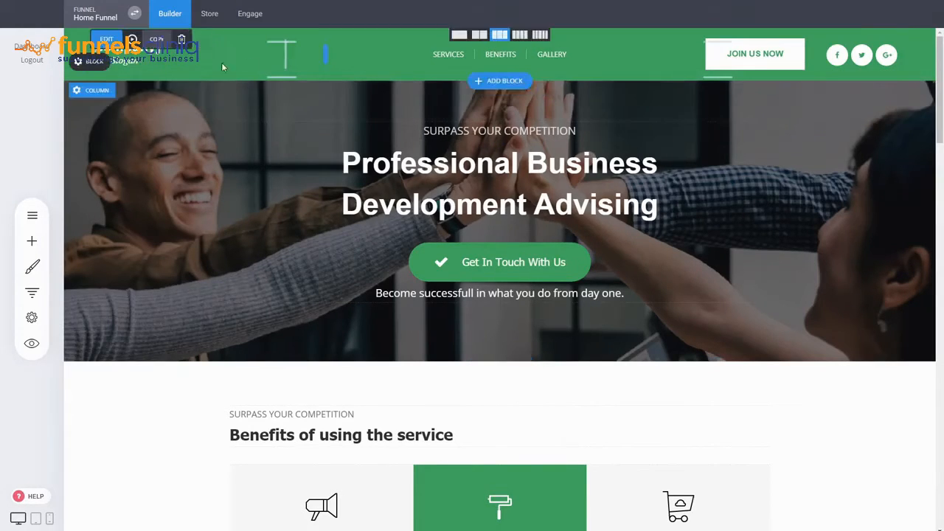
pyautogui.moveTo(94, 70)
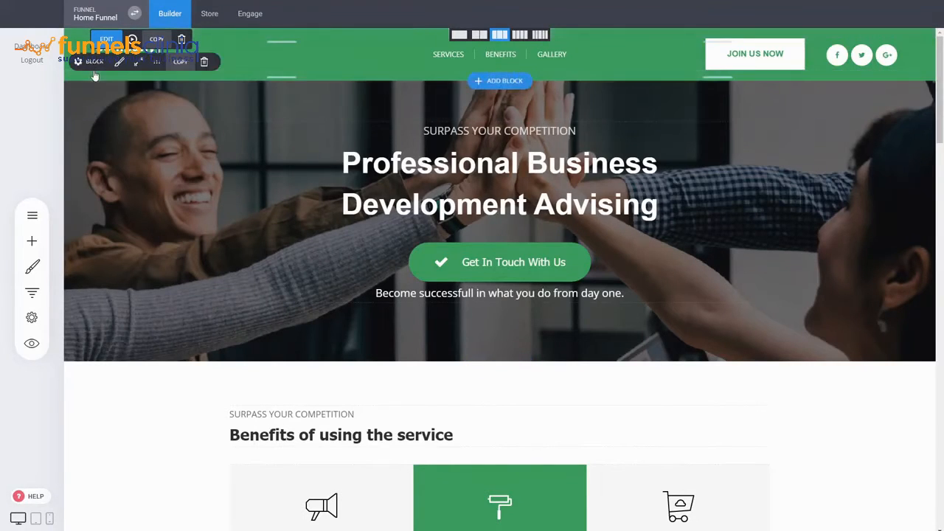
# Step: Save the header's menu column as a global column named navigation-middle and slightly increase the header block's bottom spacing
pyautogui.click(365, 48)
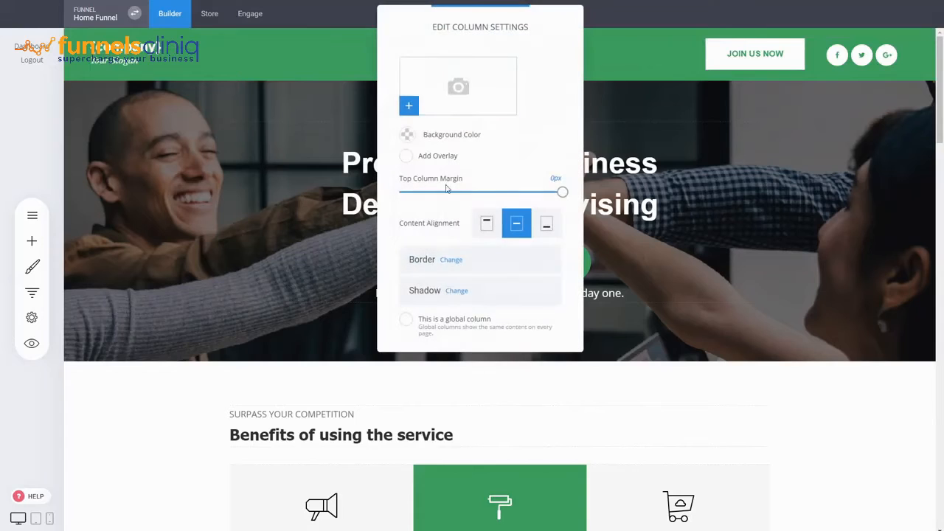
pyautogui.click(444, 320)
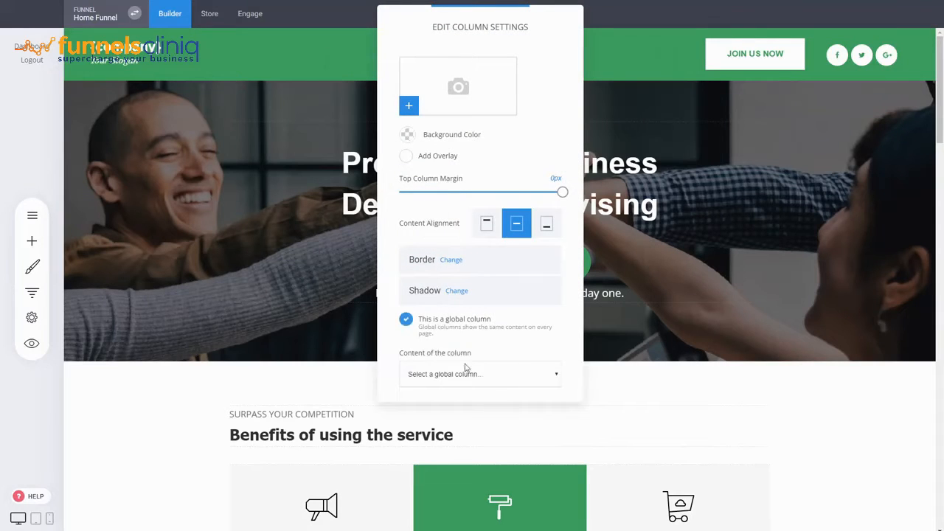
pyautogui.click(448, 391)
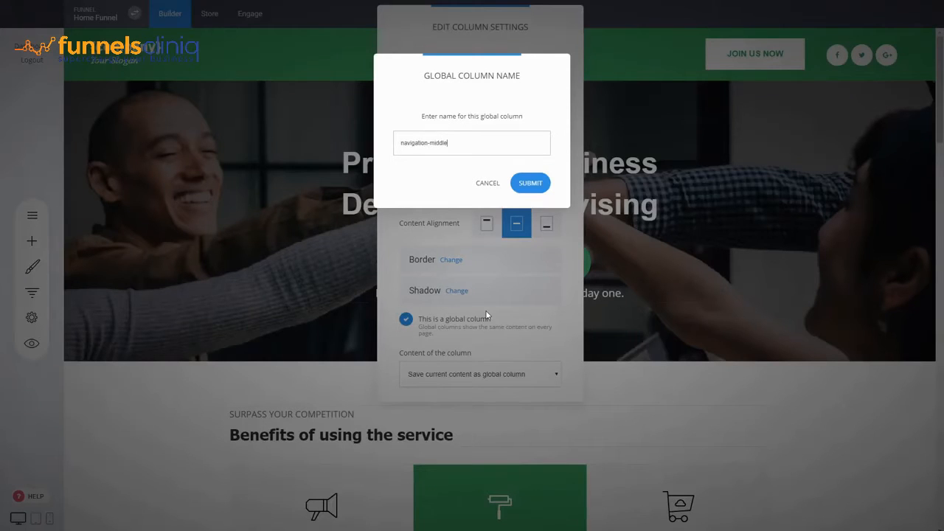
pyautogui.click(534, 185)
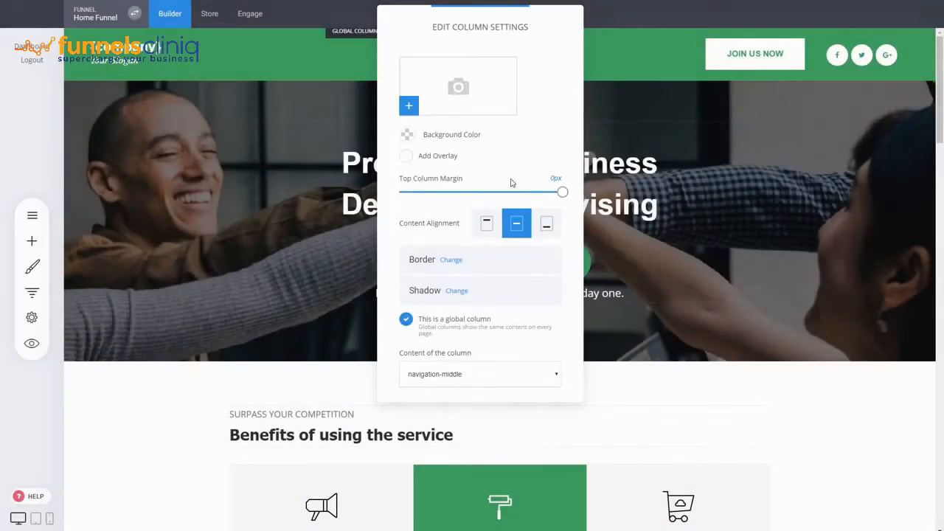
pyautogui.click(192, 83)
pyautogui.moveTo(135, 76); pyautogui.dragTo(136, 93)
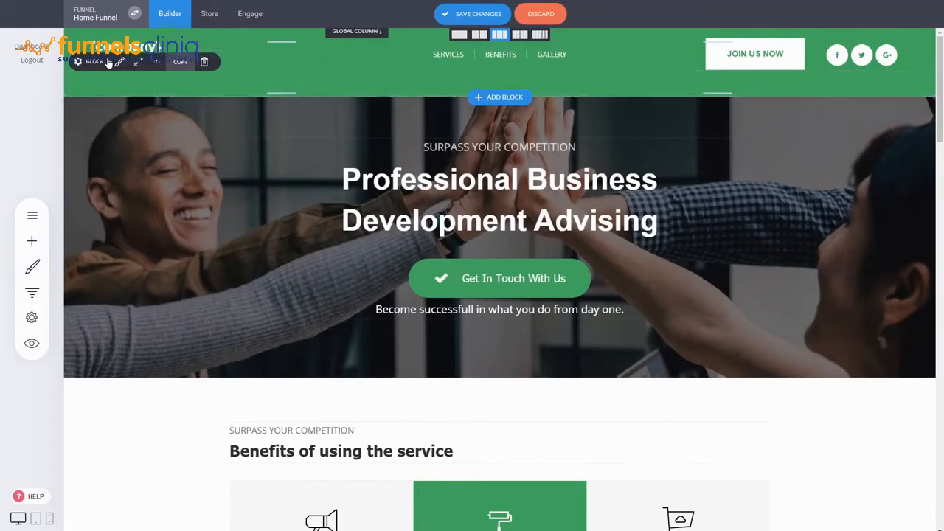
pyautogui.moveTo(136, 83); pyautogui.dragTo(137, 68)
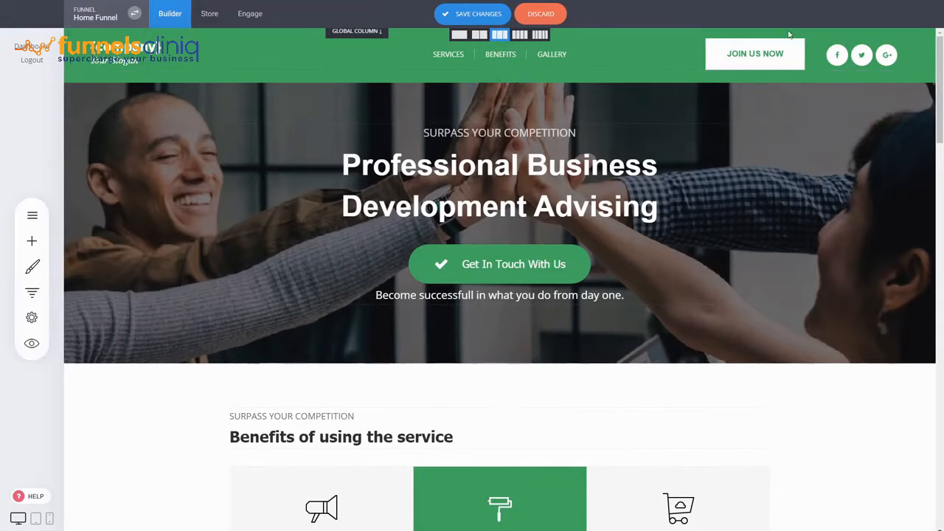
# Step: Save the header column holding the button and social icons as a global column named navigation-right
pyautogui.click(709, 56)
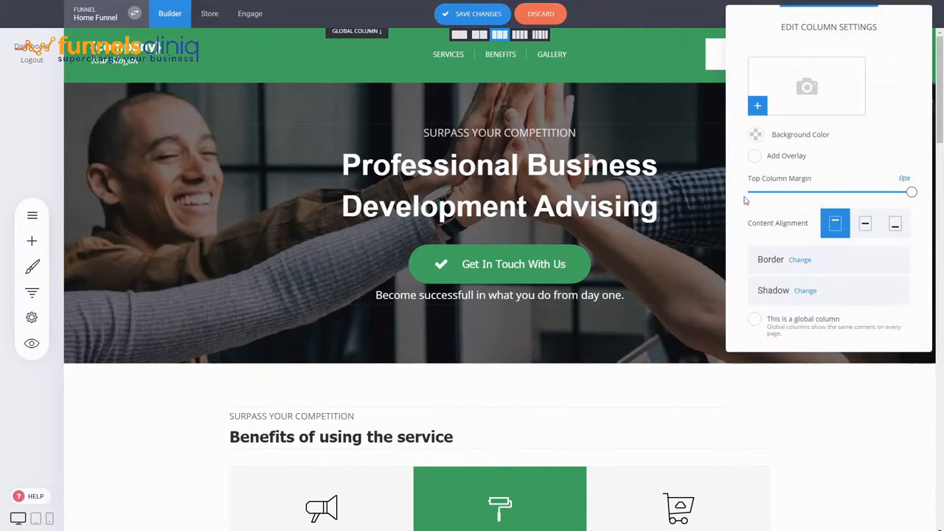
pyautogui.click(803, 325)
pyautogui.click(789, 396)
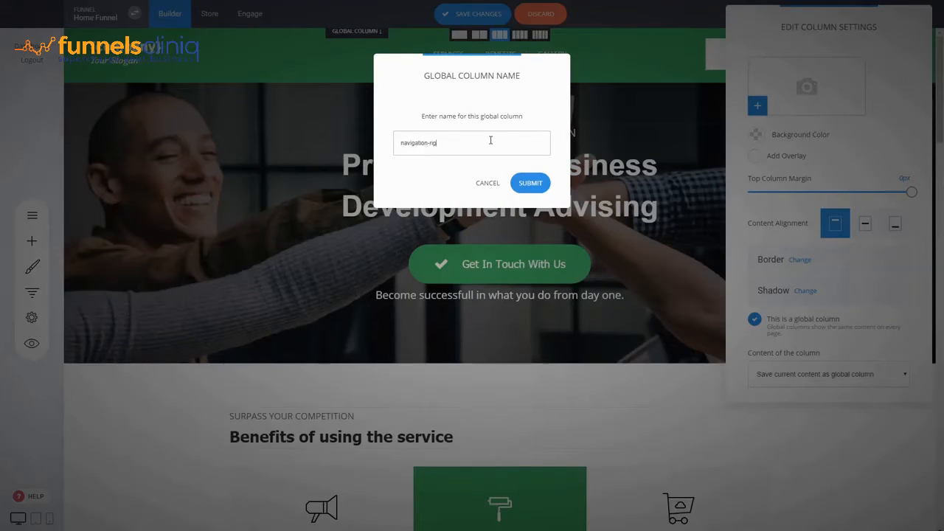
pyautogui.click(529, 182)
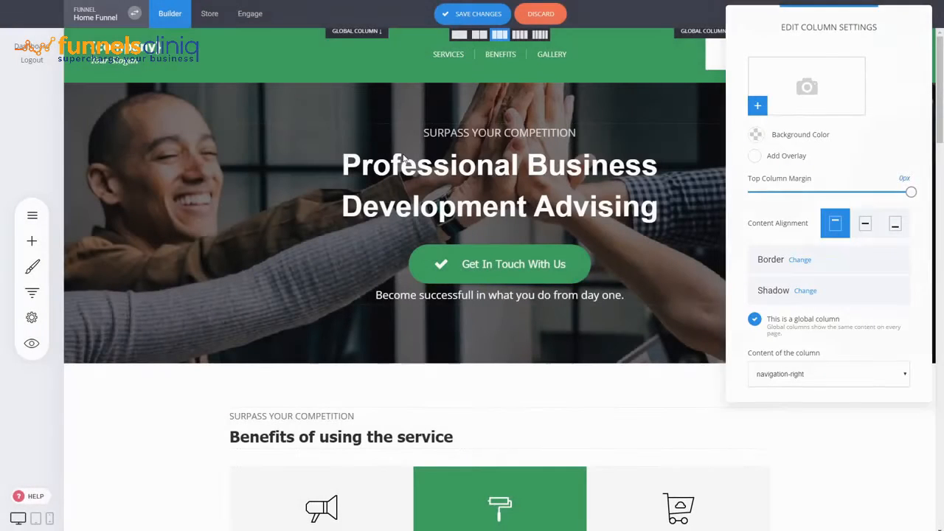
# Step: Set the header block's container width to Boxed and save its company name column as a global column named navigation-left
pyautogui.click(137, 61)
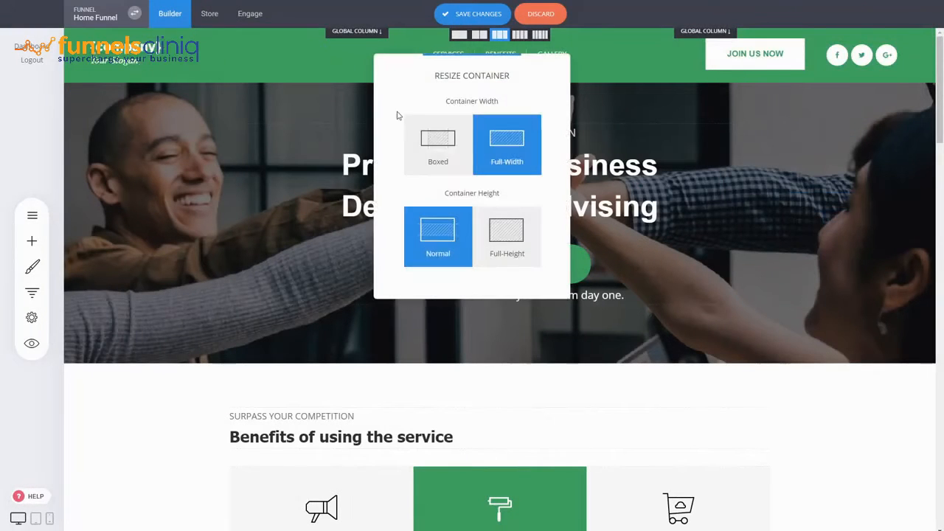
pyautogui.click(438, 144)
pyautogui.click(192, 76)
pyautogui.click(255, 49)
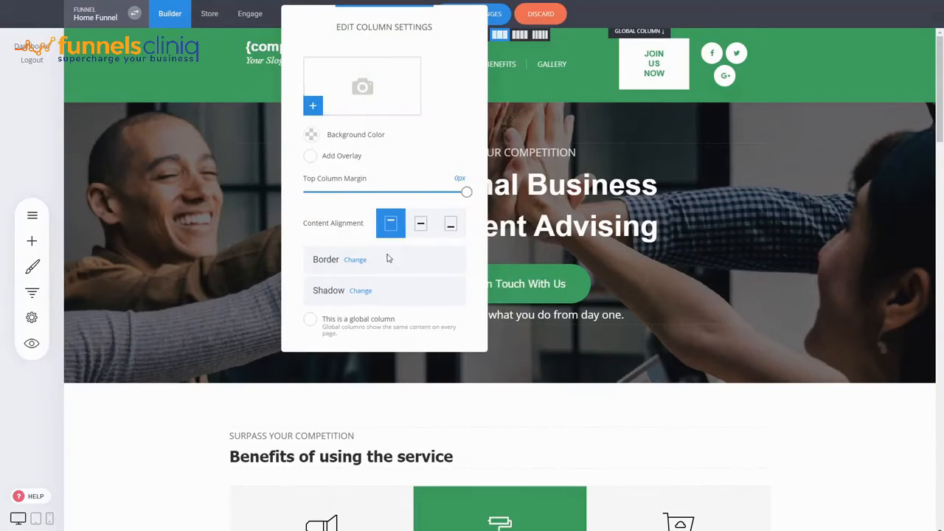
pyautogui.click(366, 325)
pyautogui.click(371, 398)
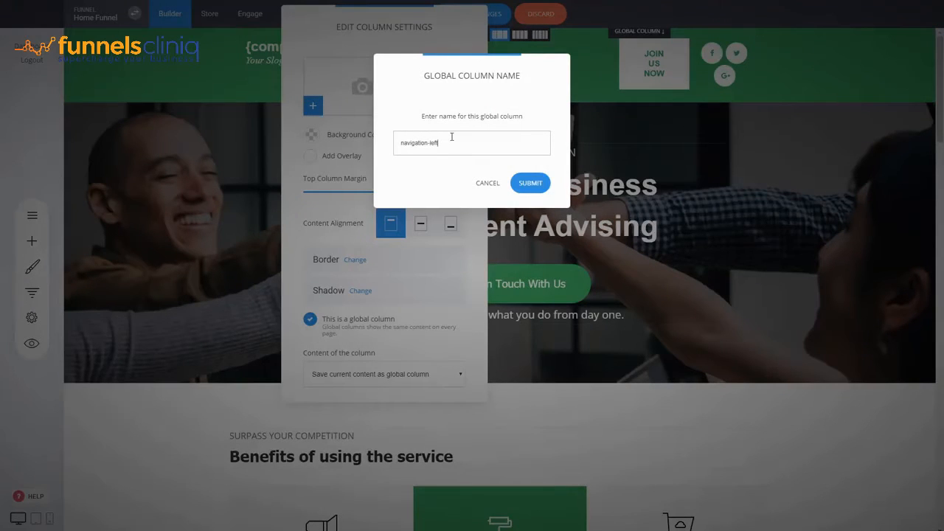
pyautogui.click(529, 184)
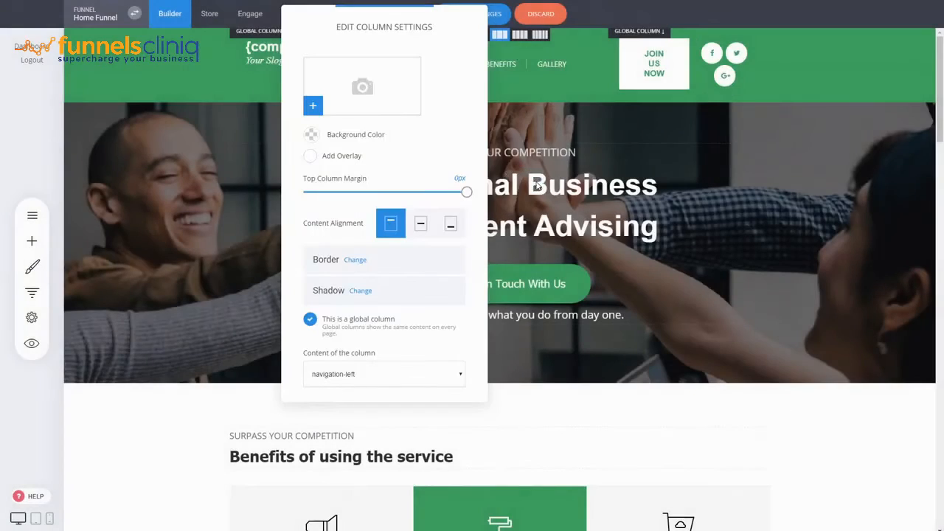
pyautogui.click(614, 177)
# Step: Set the header block's container width to Full-Width and save the page changes
pyautogui.moveTo(108, 64)
pyautogui.click(138, 64)
pyautogui.click(506, 144)
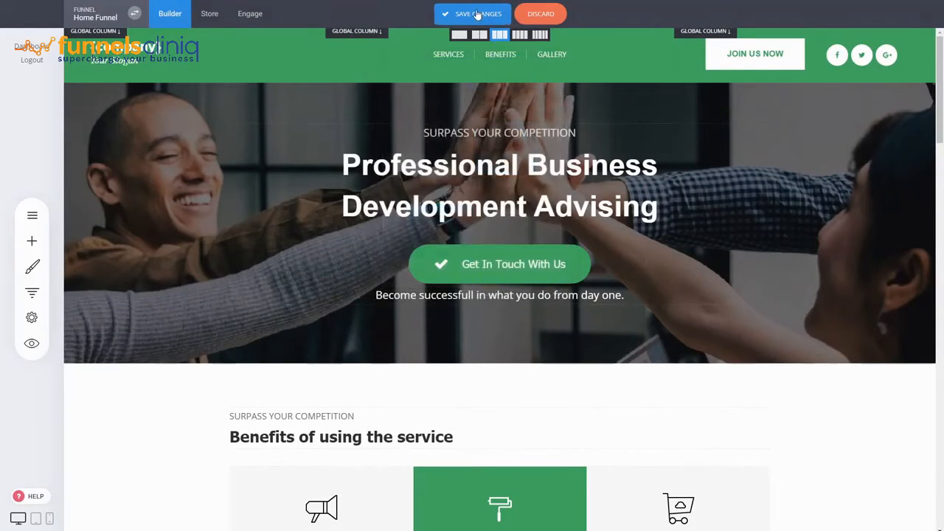
pyautogui.click(485, 15)
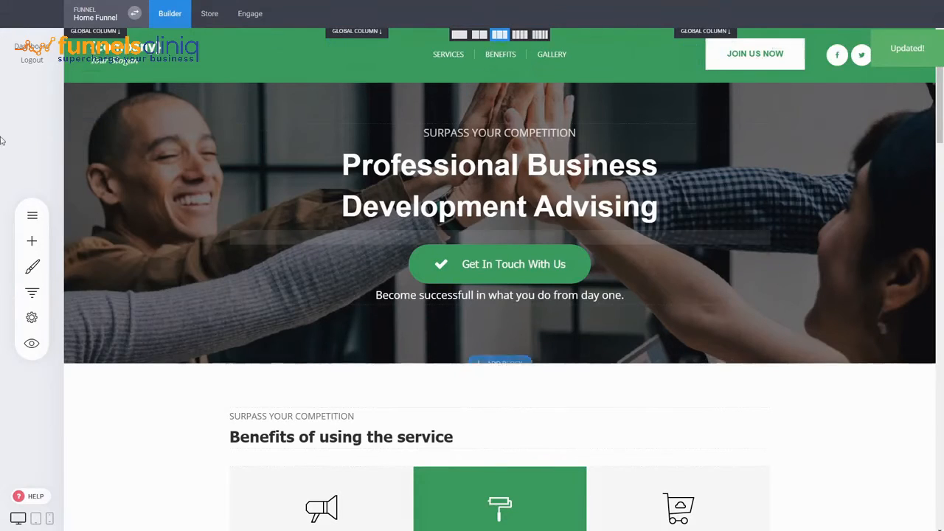
# Step: Slightly reduce the header block's top and bottom spacing and save the page
pyautogui.moveTo(99, 68)
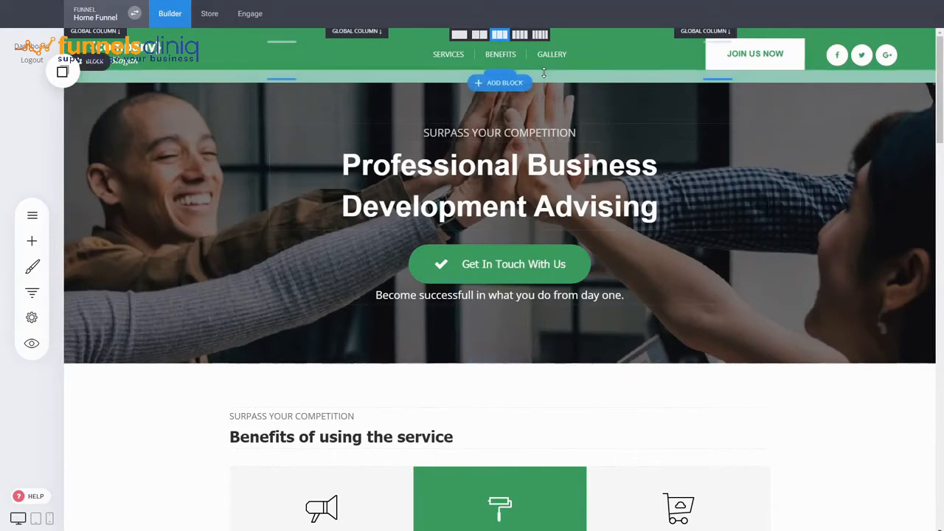
pyautogui.moveTo(545, 76); pyautogui.dragTo(589, 31)
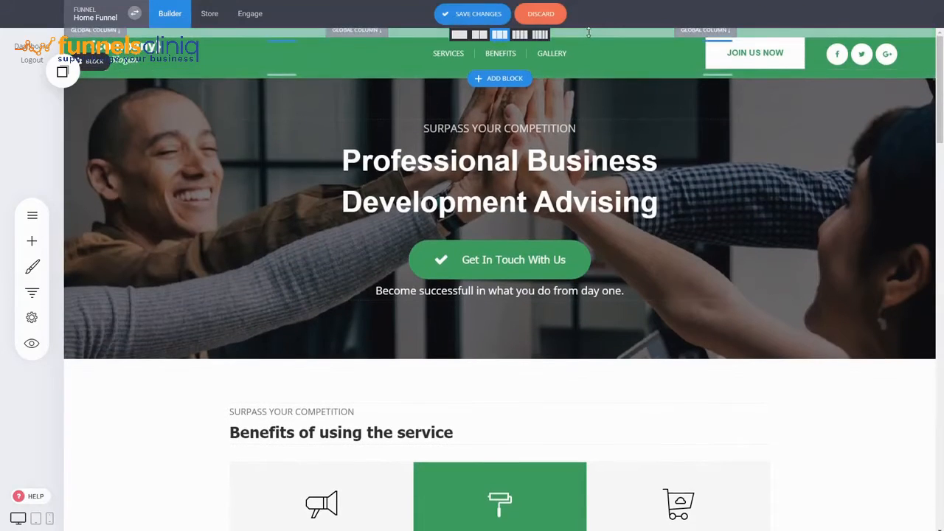
pyautogui.click(476, 14)
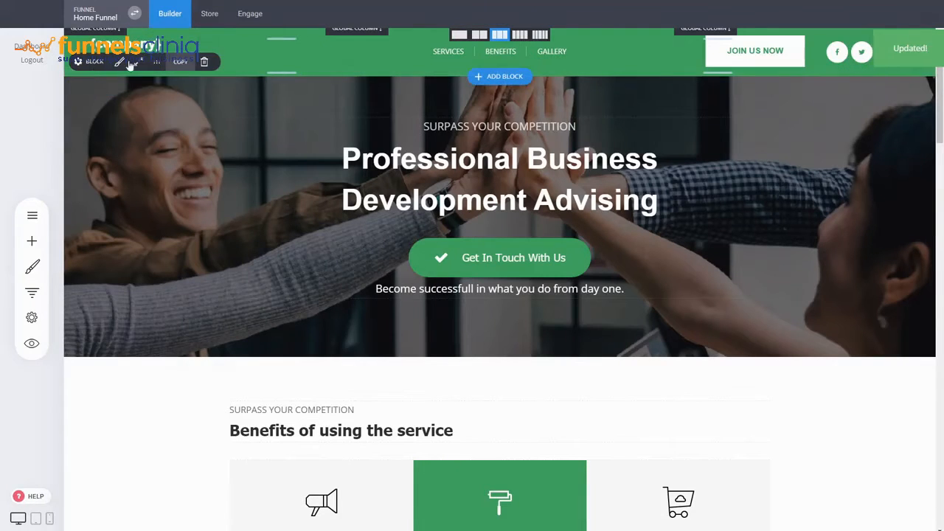
# Step: Add a new funnel step from an About / Team page template and name the page About Us
pyautogui.click(32, 292)
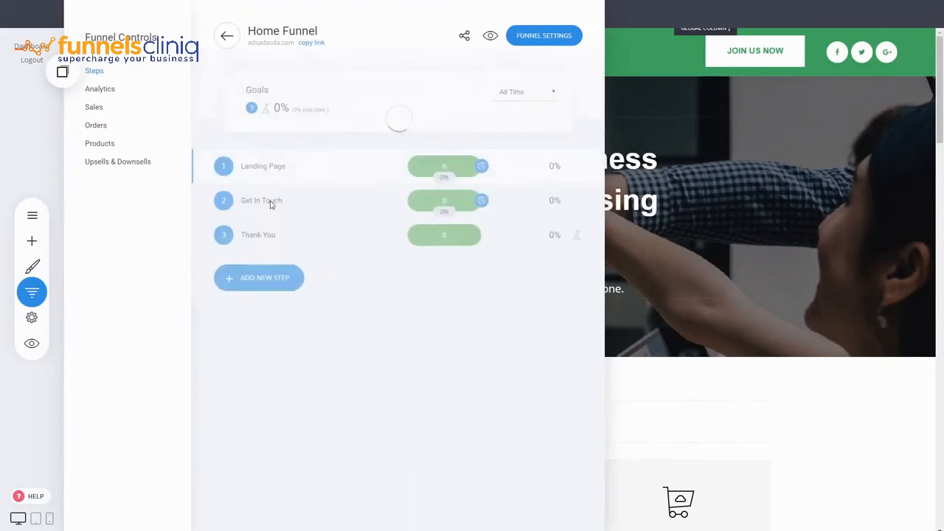
pyautogui.click(257, 289)
pyautogui.click(384, 282)
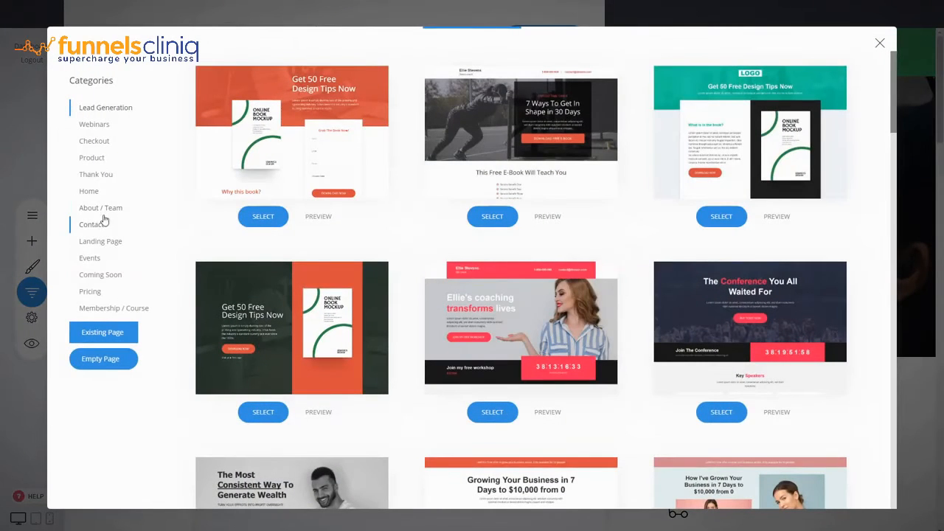
pyautogui.click(102, 208)
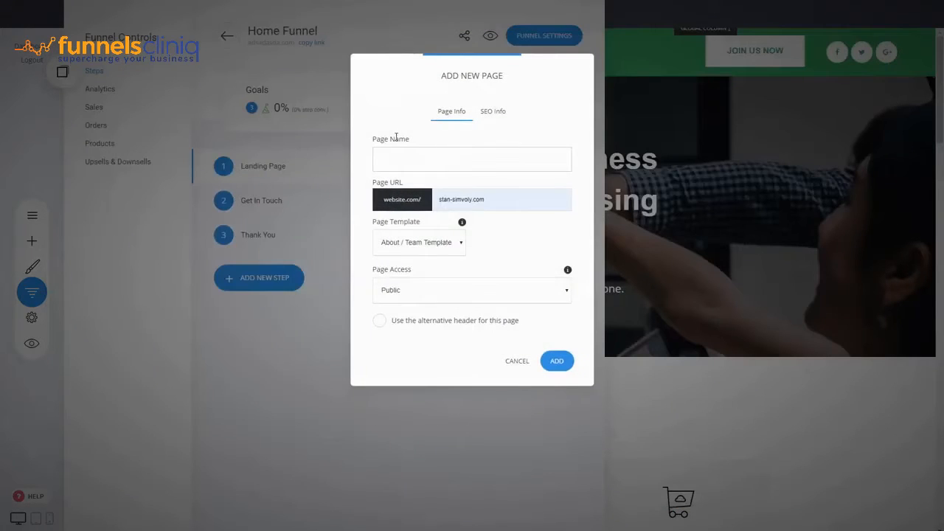
pyautogui.write('About Us')
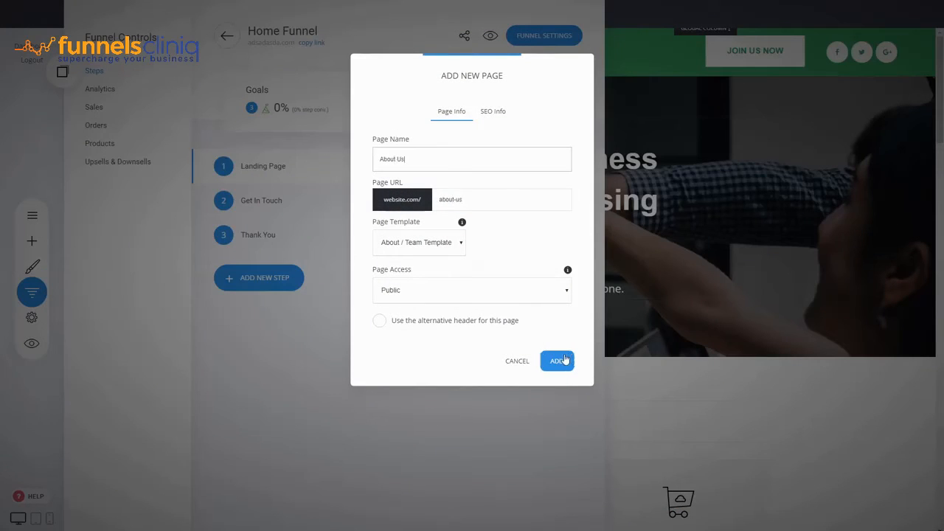
pyautogui.click(564, 360)
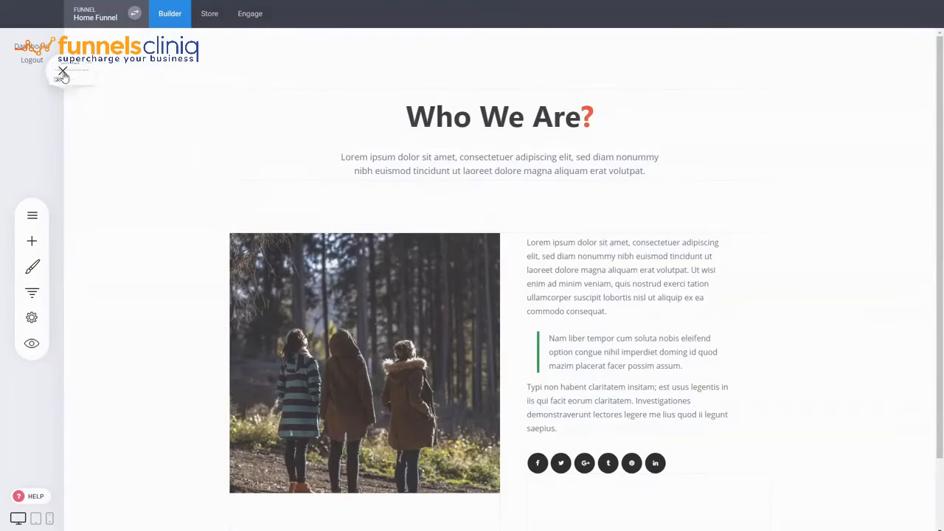
# Step: Place the copied header block above the "Who We Are?" block, reduce the spacing above that heading and save the page
pyautogui.moveTo(104, 118); pyautogui.dragTo(310, 61)
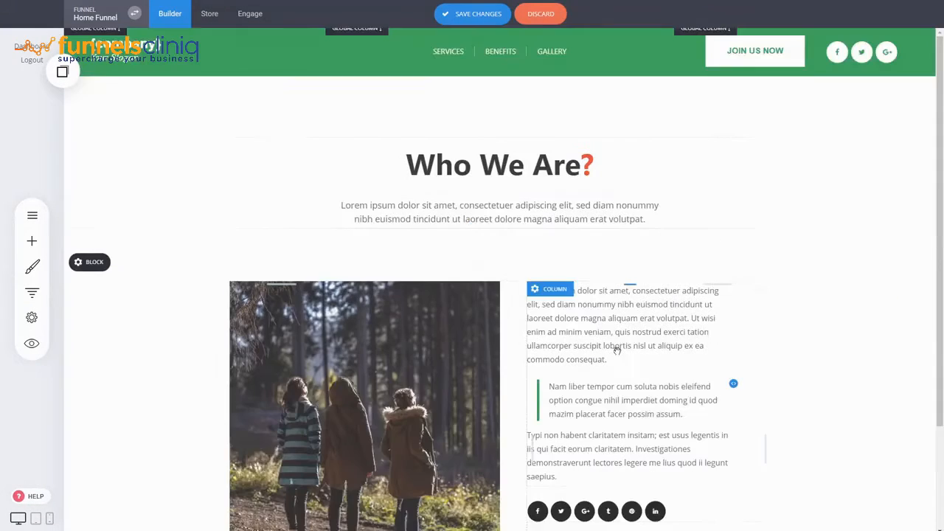
pyautogui.moveTo(576, 118); pyautogui.dragTo(559, 106)
pyautogui.click(486, 21)
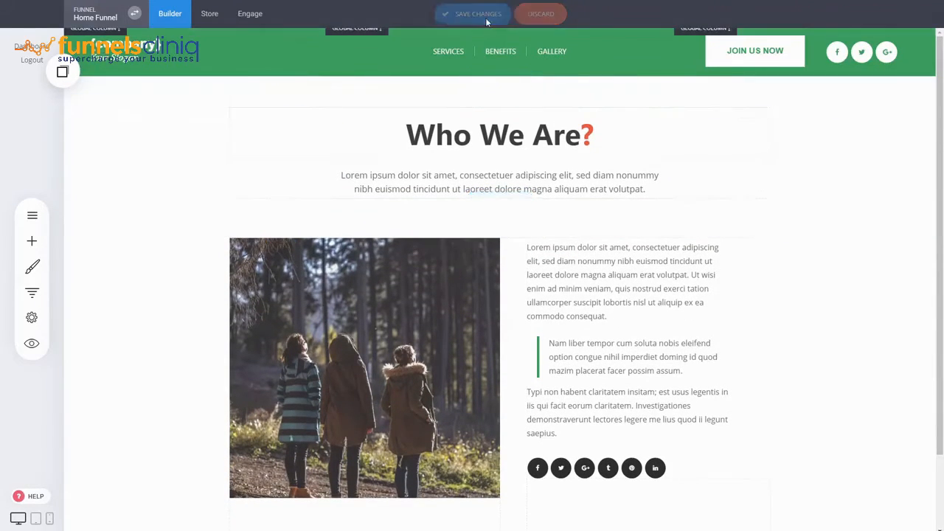
# Step: Add the dark three-column footer block with company logo, important links and subscription form at the end of the About Us page
pyautogui.scroll(-1, 628, 354)
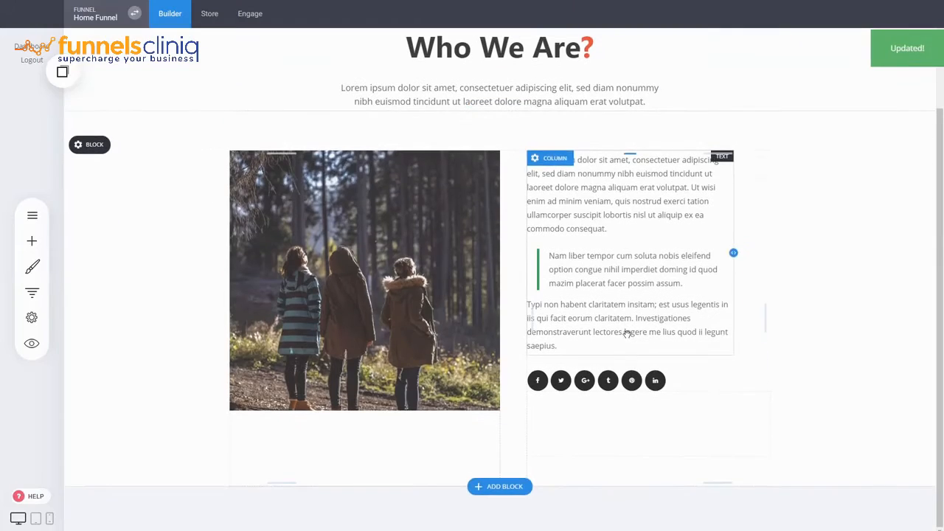
pyautogui.click(497, 484)
pyautogui.click(92, 250)
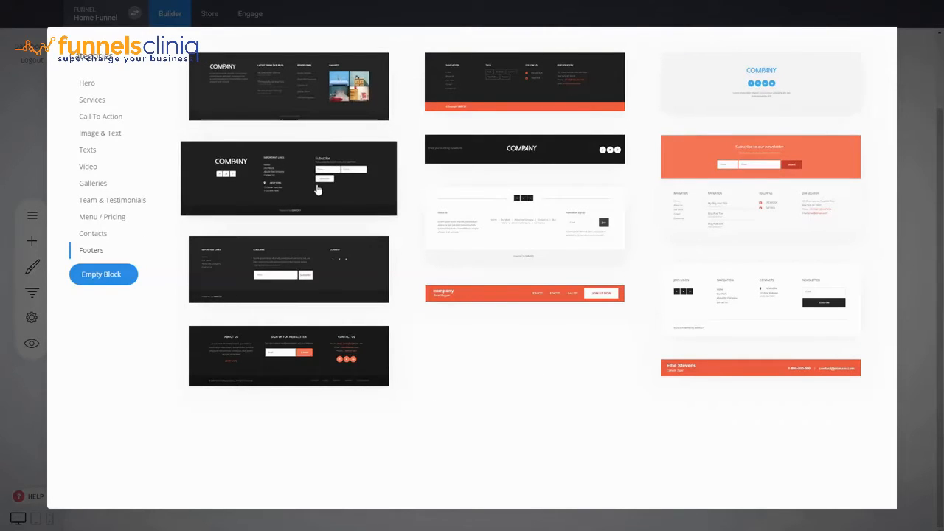
pyautogui.click(317, 190)
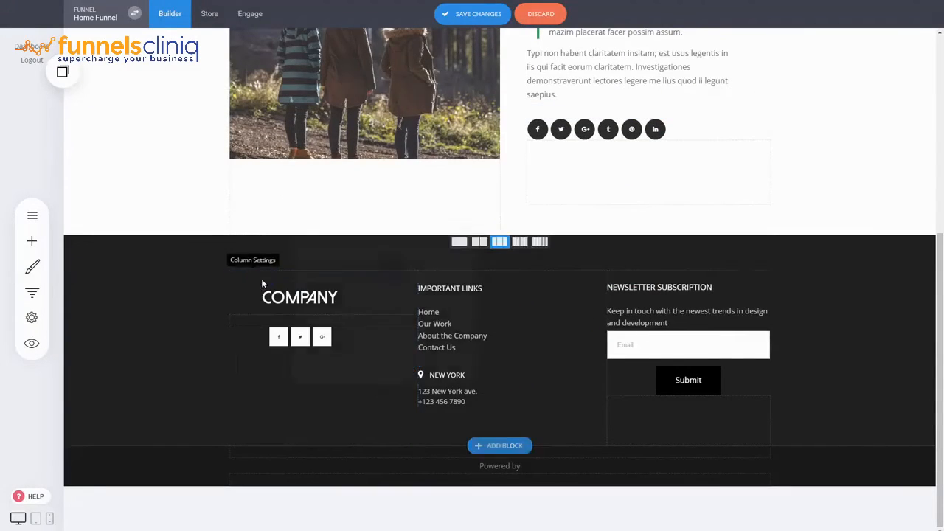
# Step: Save the footer column with the company logo and social icons as a global column named footer-1
pyautogui.click(260, 278)
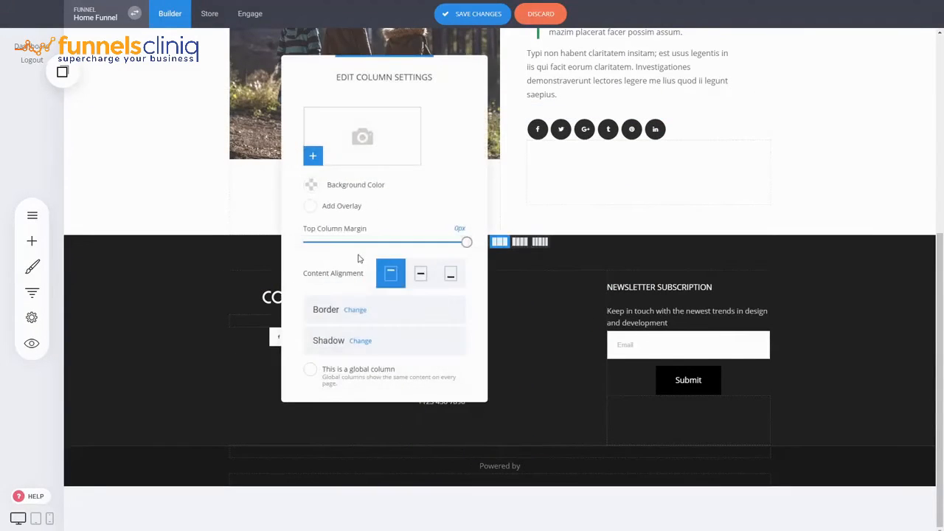
pyautogui.click(382, 372)
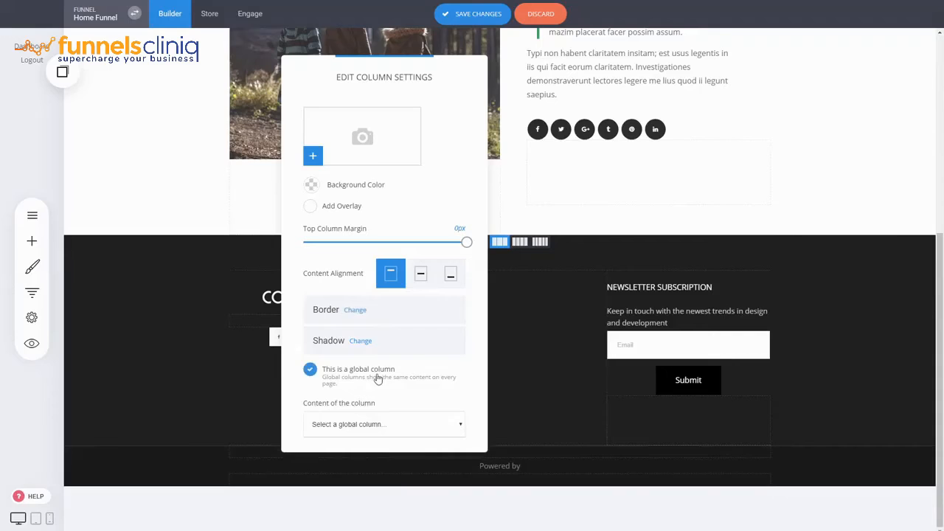
pyautogui.click(352, 442)
pyautogui.write('footer-1')
pyautogui.click(529, 183)
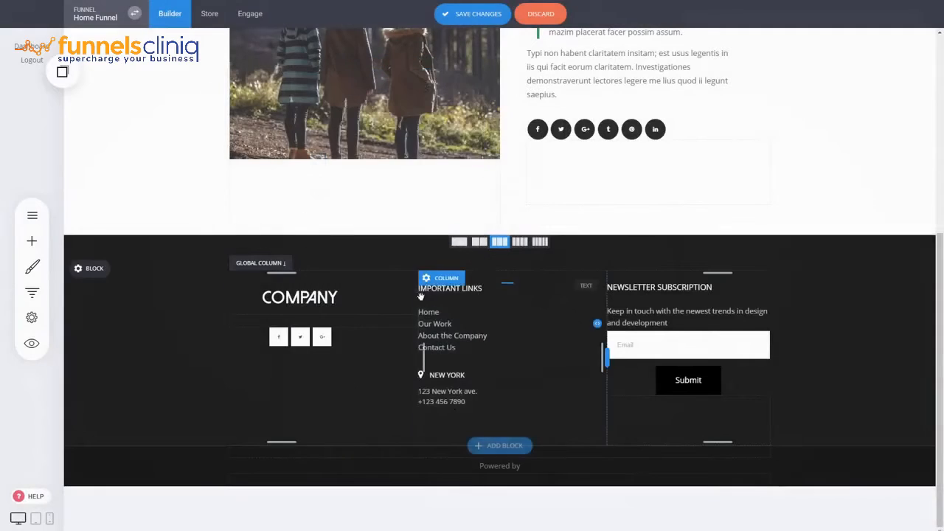
# Step: Save the footer's Important Links column as a global column named footer-2
pyautogui.click(433, 277)
pyautogui.click(542, 373)
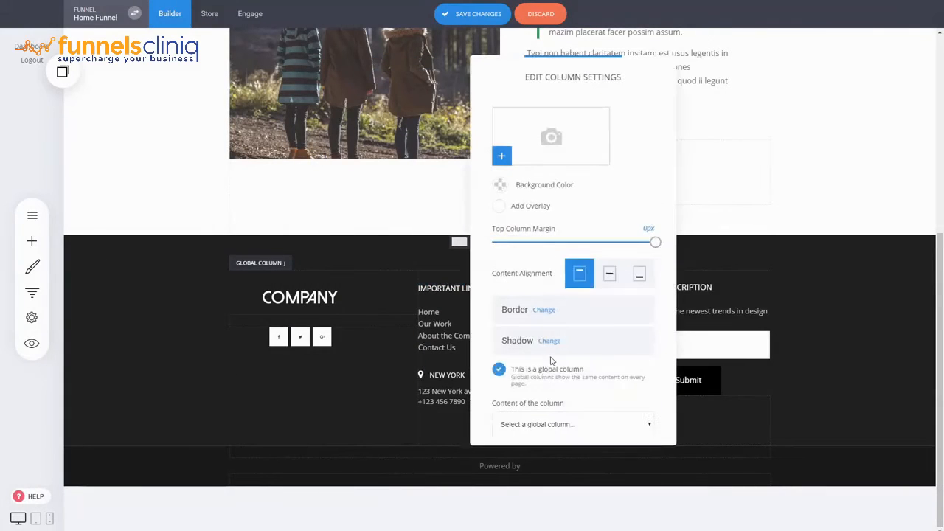
pyautogui.click(536, 446)
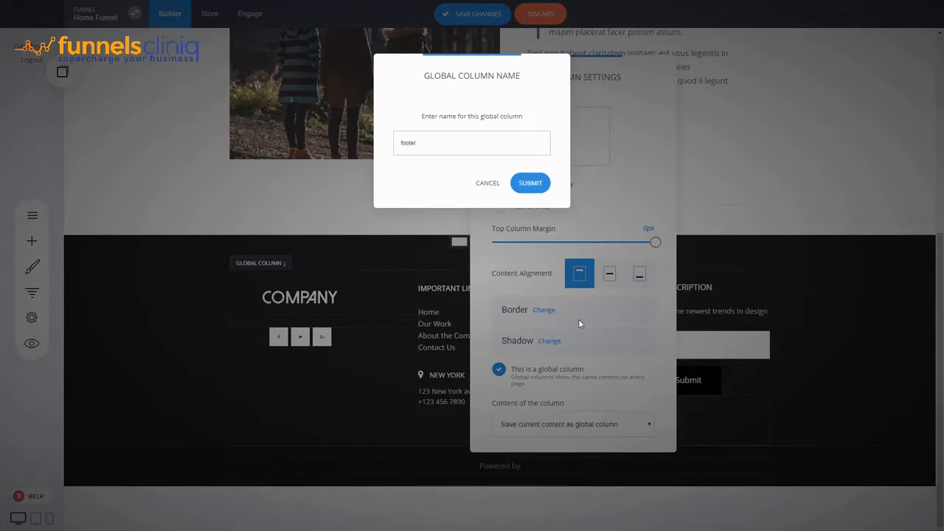
pyautogui.write('footer-2')
pyautogui.click(532, 183)
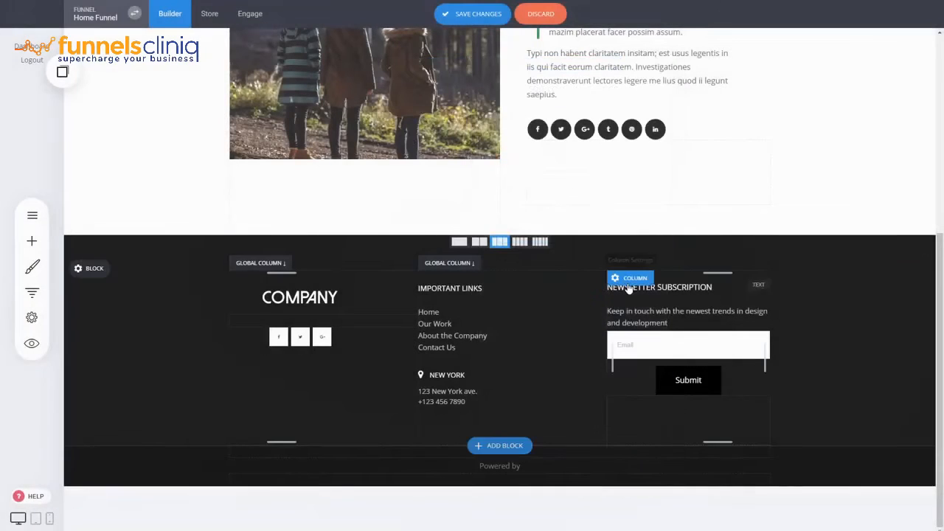
# Step: Save the footer's Newsletter Subscription column as a global column named footer-3, then copy the complete footer block for reuse
pyautogui.click(629, 260)
pyautogui.click(738, 373)
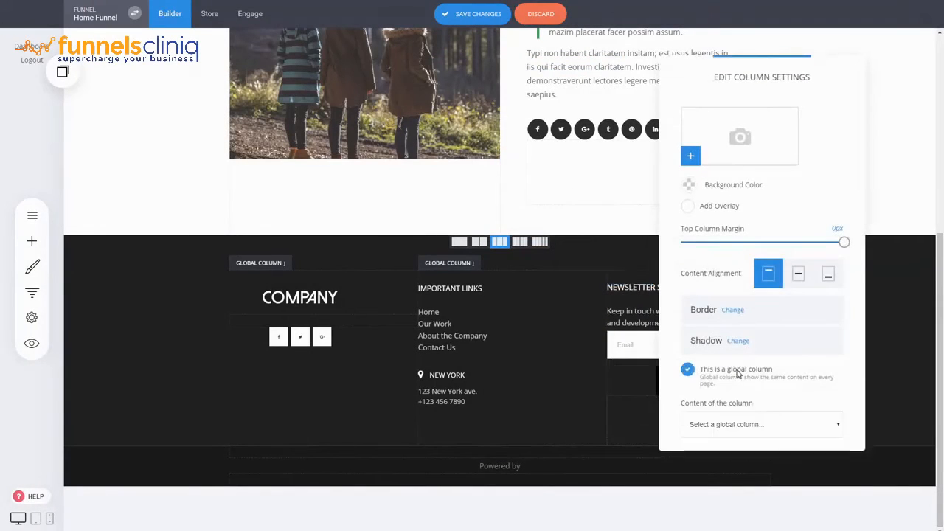
pyautogui.click(714, 447)
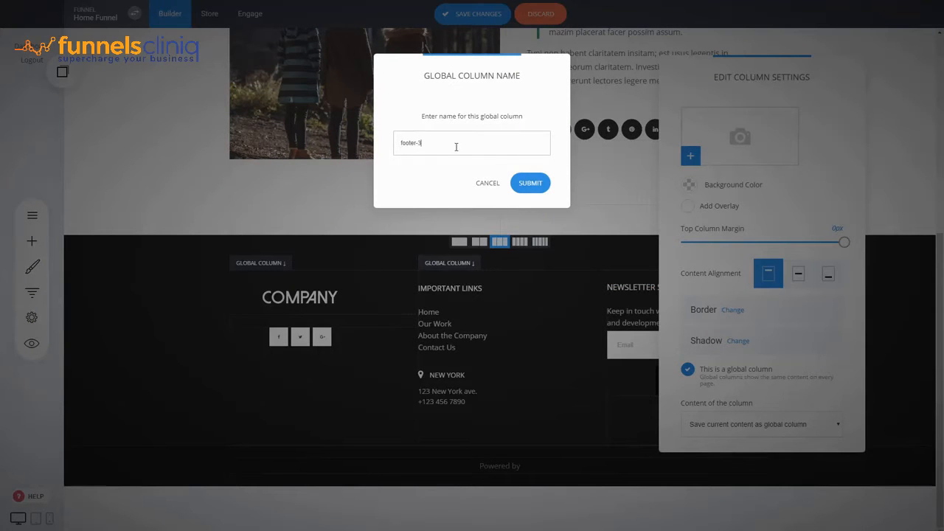
pyautogui.click(530, 183)
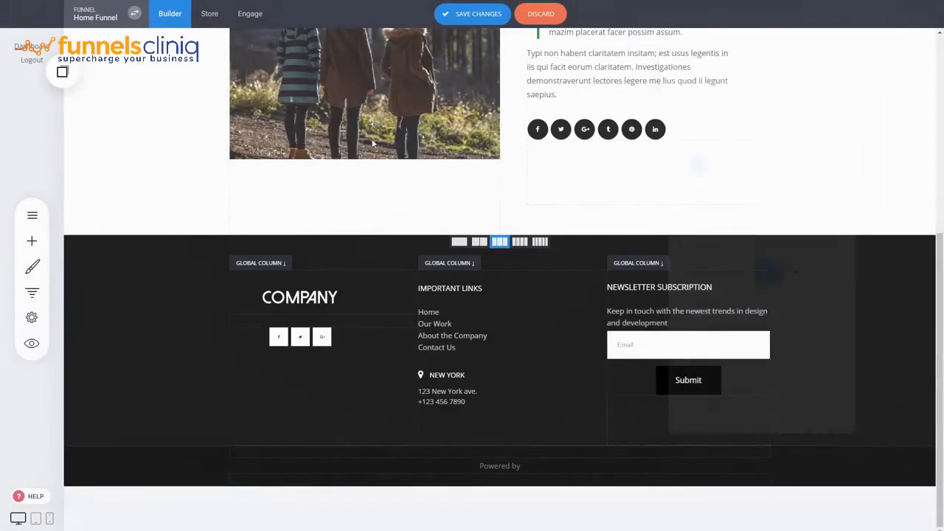
pyautogui.moveTo(93, 268)
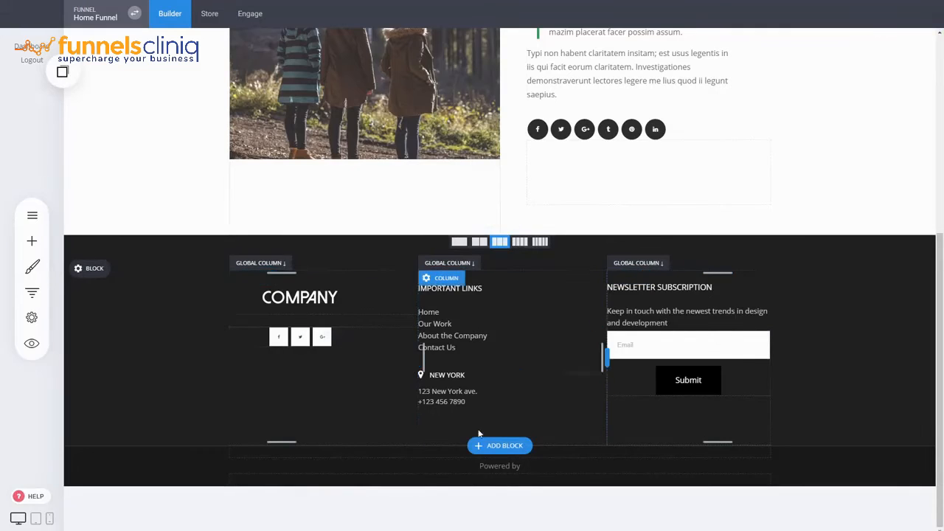
pyautogui.scroll(5, 813, 375)
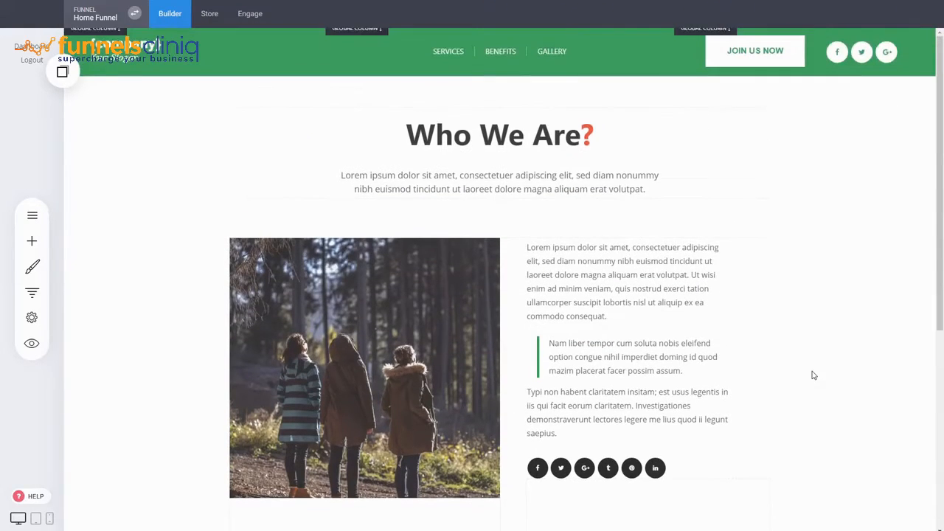
# Step: Add a new public page named Contact to the funnel, using the Contact category template with the Enroll Now form
pyautogui.click(32, 292)
pyautogui.moveTo(410, 284)
pyautogui.click(360, 308)
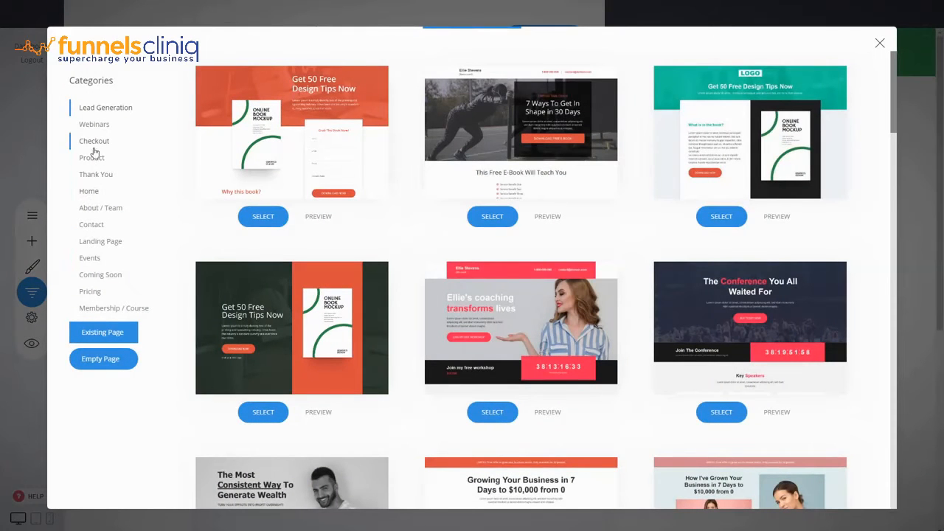
pyautogui.click(92, 227)
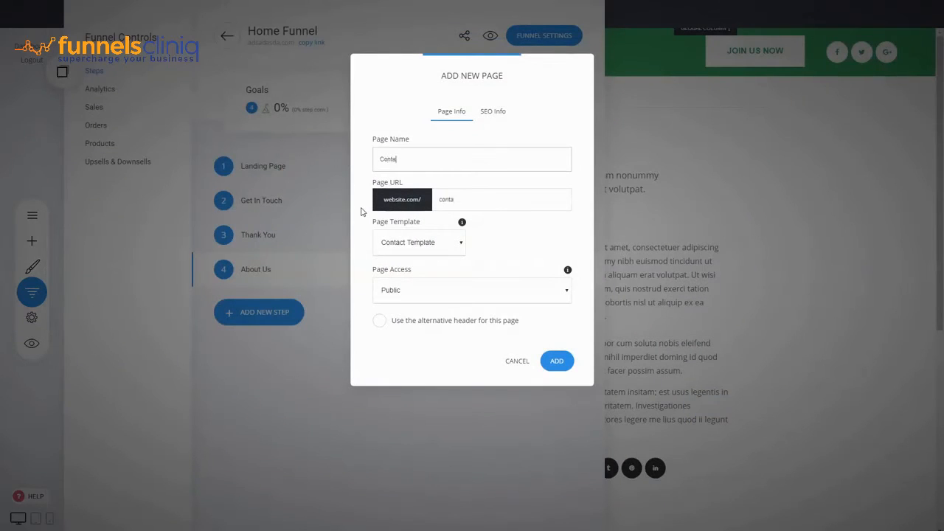
pyautogui.click(557, 361)
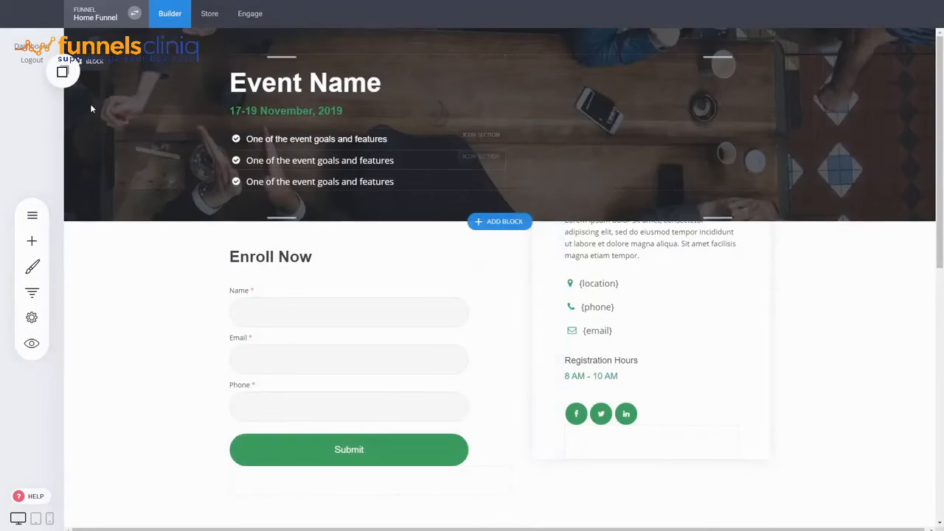
# Step: Place the copied header block at the top of the Contact page and the copied footer block below its image gallery
pyautogui.click(65, 72)
pyautogui.moveTo(111, 139); pyautogui.dragTo(388, 61)
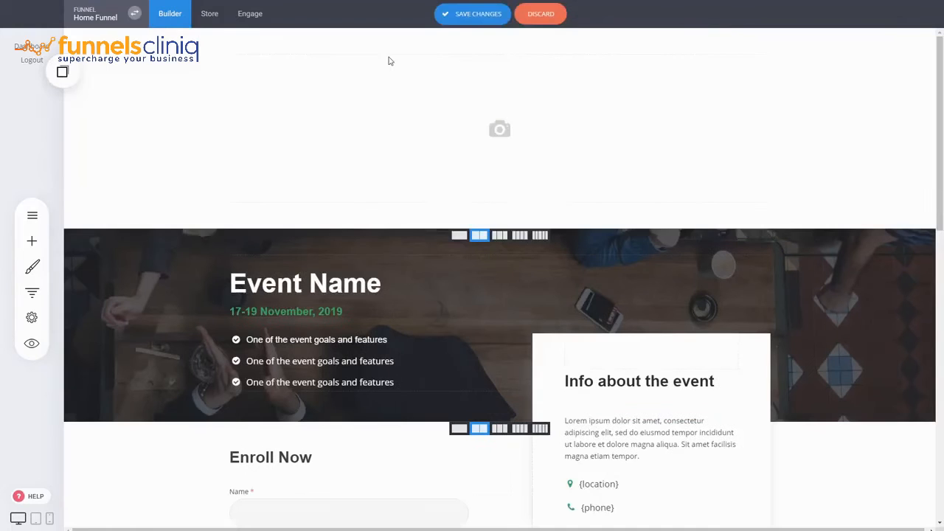
pyautogui.scroll(-15, 716, 325)
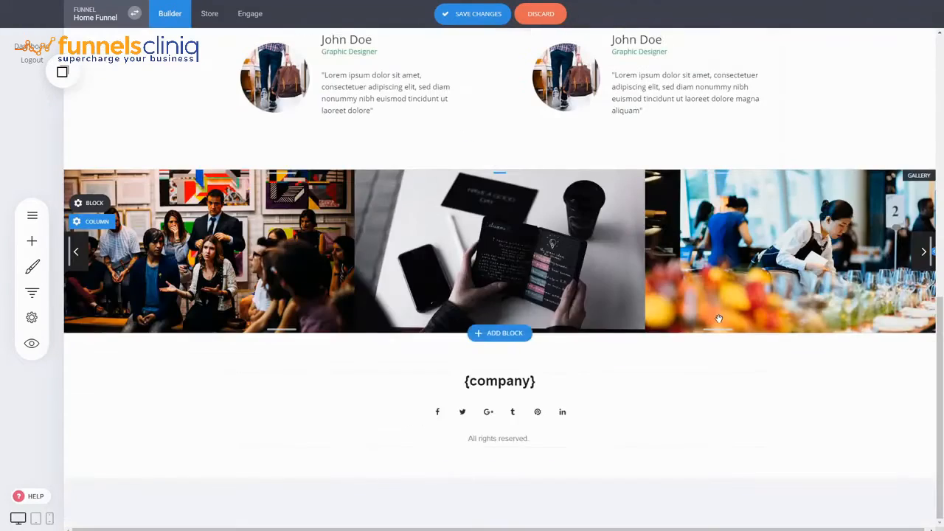
pyautogui.click(63, 70)
pyautogui.moveTo(101, 124); pyautogui.dragTo(516, 345)
pyautogui.scroll(-3, 575, 352)
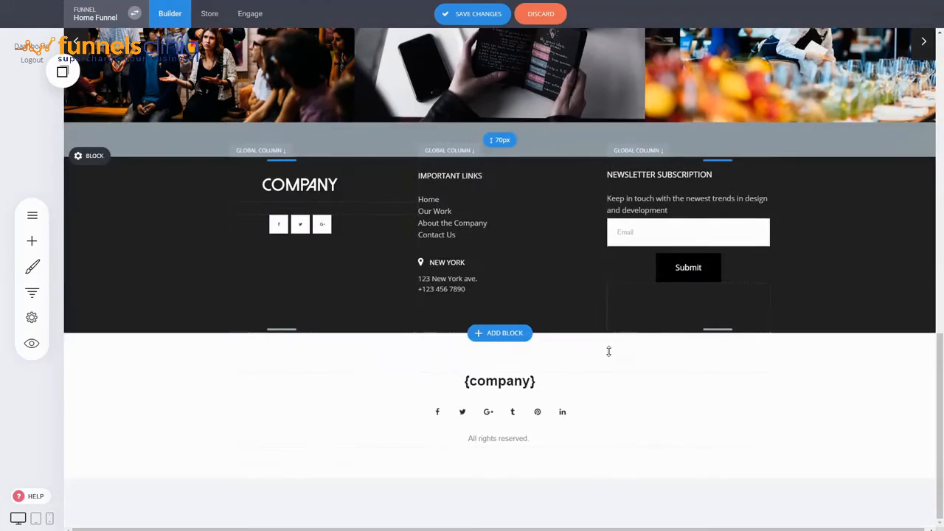
# Step: Delete the template's original {company} footer block from the Contact page and save the changes
pyautogui.moveTo(94, 366)
pyautogui.click(205, 367)
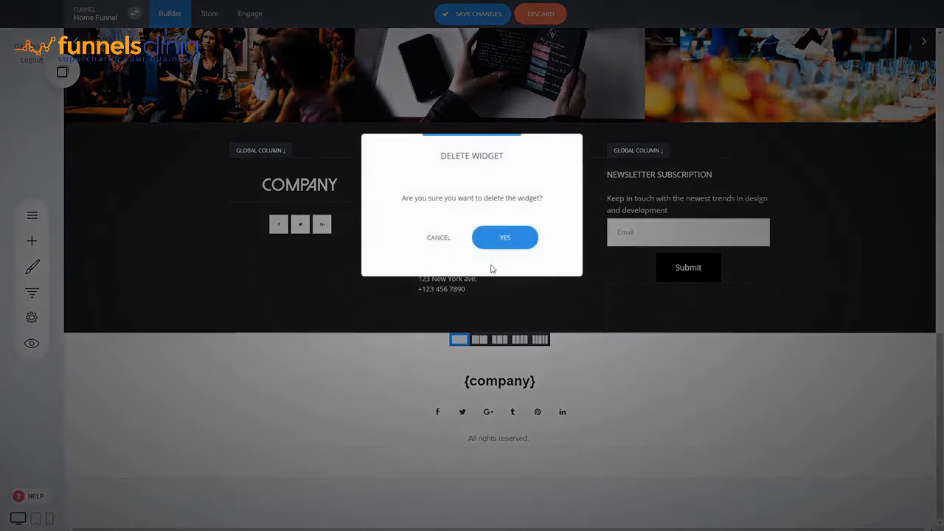
pyautogui.click(504, 238)
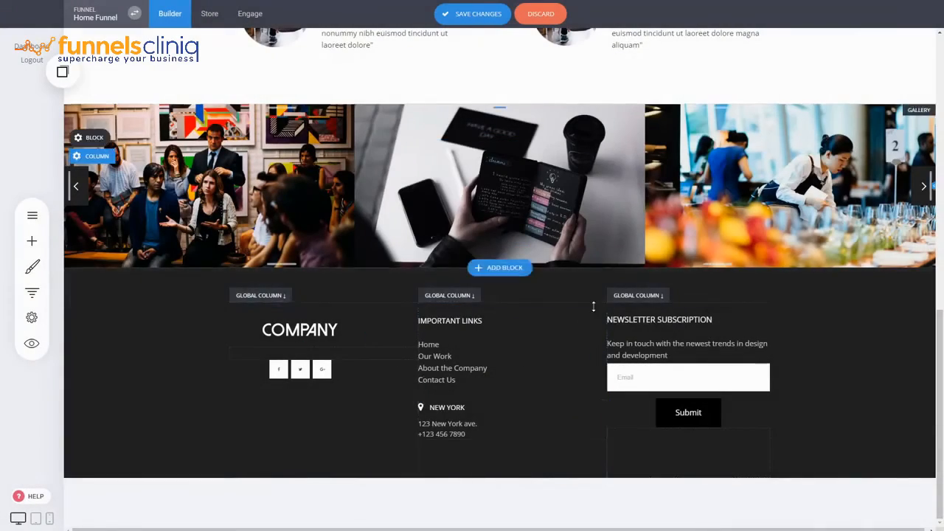
pyautogui.scroll(3, 457, 348)
pyautogui.scroll(5, 524, 360)
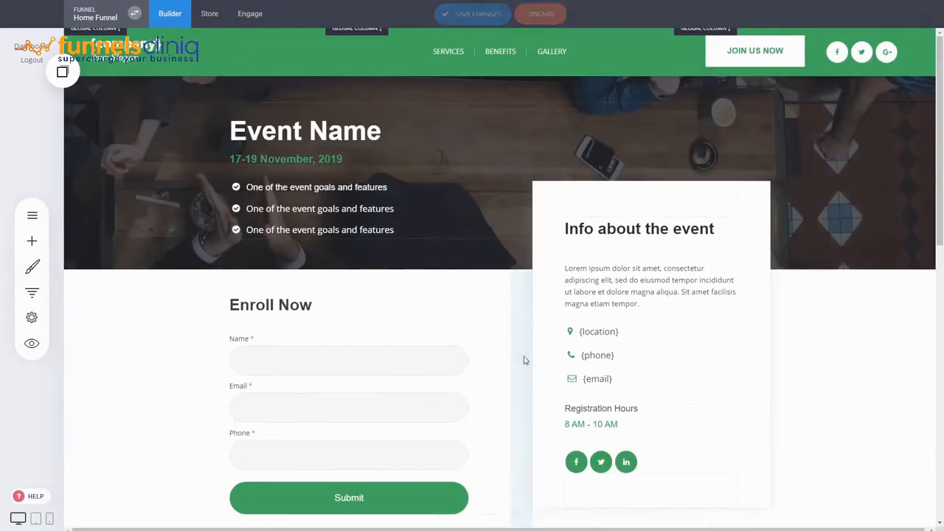
# Step: Add a section label named Contact Section above the Contact page and move the Thank You page below Contact
pyautogui.moveTo(71, 298)
pyautogui.click(32, 292)
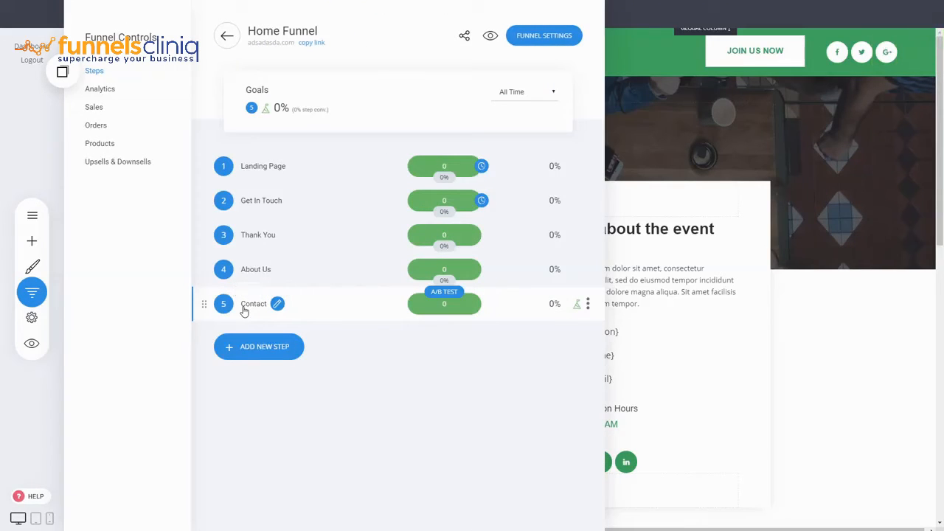
pyautogui.click(299, 349)
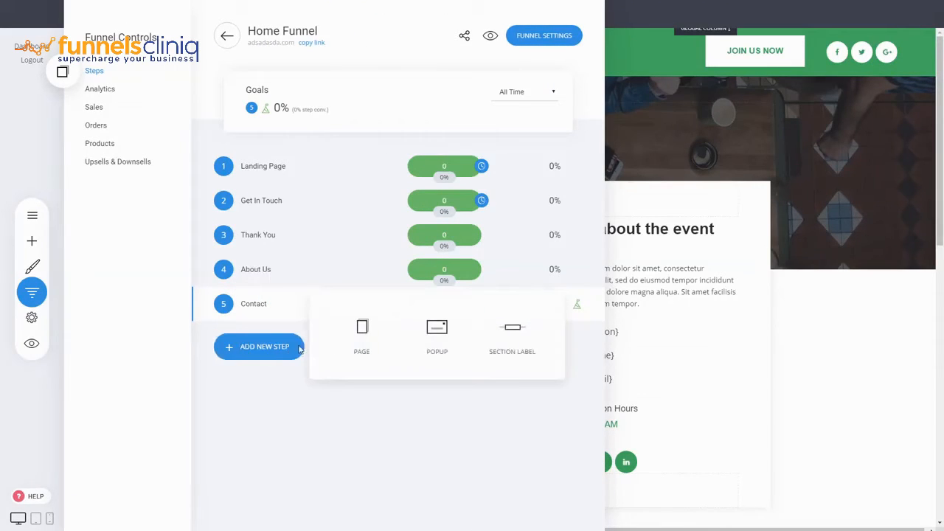
pyautogui.click(512, 335)
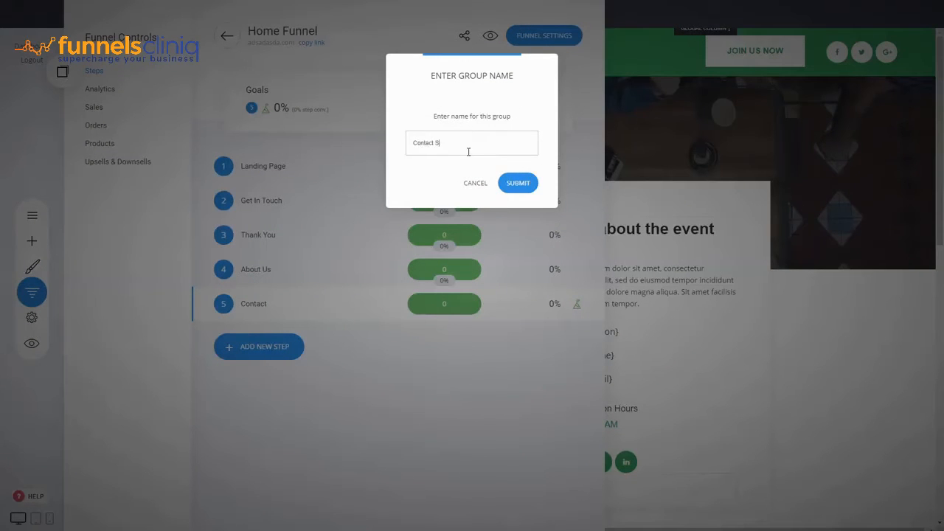
pyautogui.click(510, 183)
pyautogui.moveTo(205, 337)
pyautogui.mouseDown()
pyautogui.moveTo(200, 302)
pyautogui.moveTo(208, 333)
pyautogui.mouseUp()
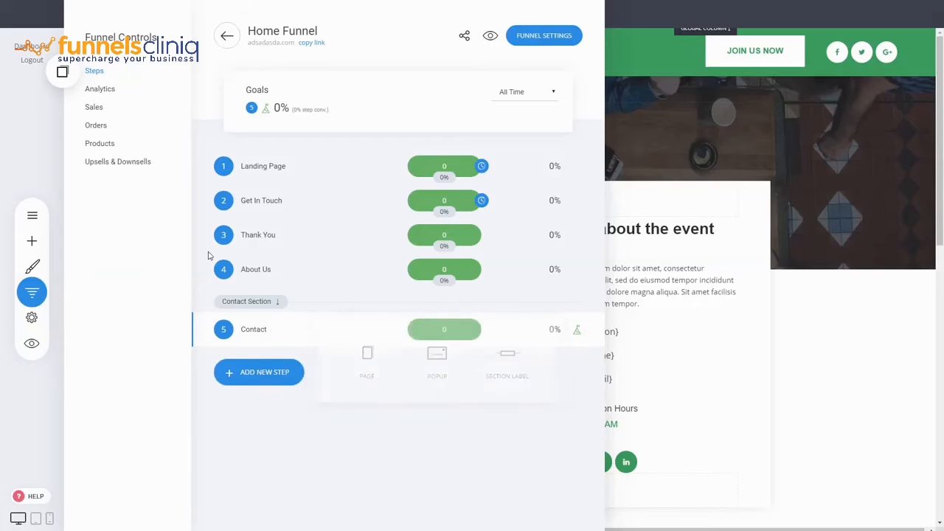
pyautogui.moveTo(207, 236); pyautogui.dragTo(207, 329)
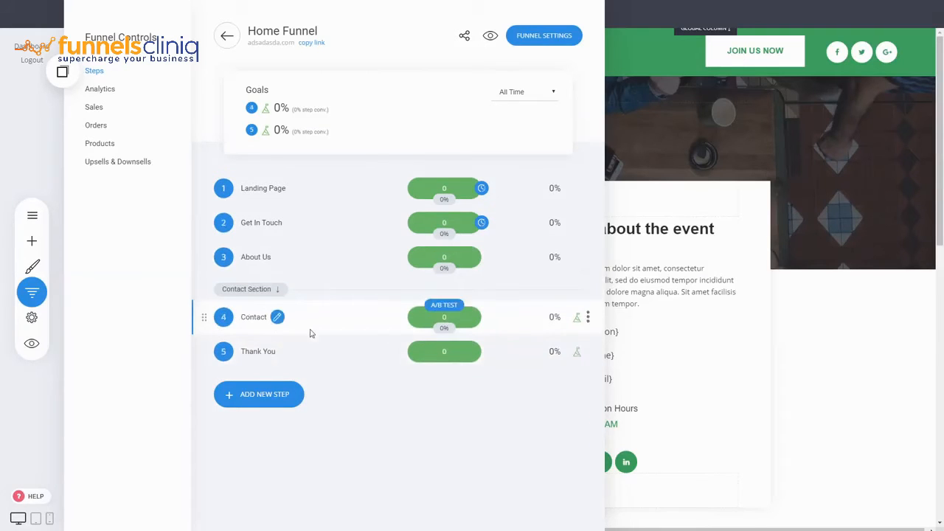
# Step: Add a section label named Event Section after the Thank You page in the funnel steps
pyautogui.moveTo(288, 397)
pyautogui.click(524, 407)
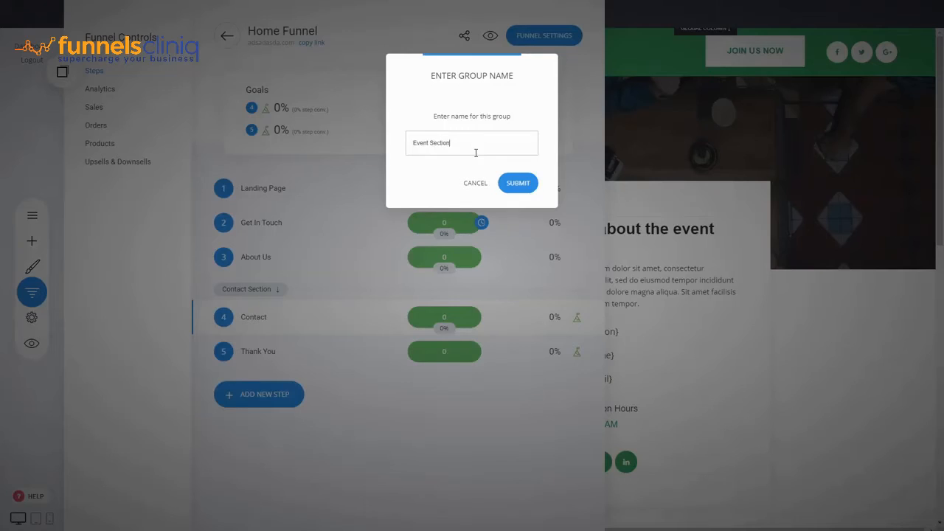
pyautogui.click(510, 184)
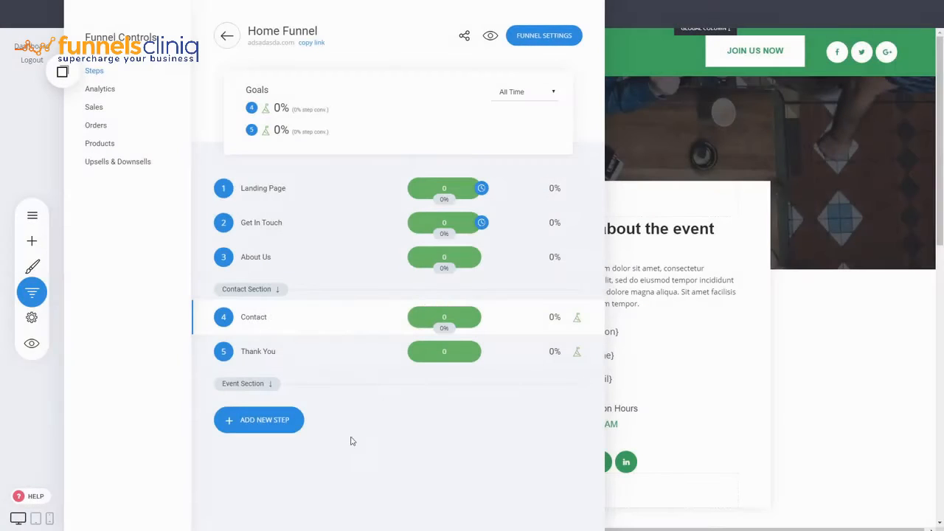
# Step: Add a public page named Event from the "The Event You All Waited For" Events template and place the copied header block at its top
pyautogui.moveTo(293, 426)
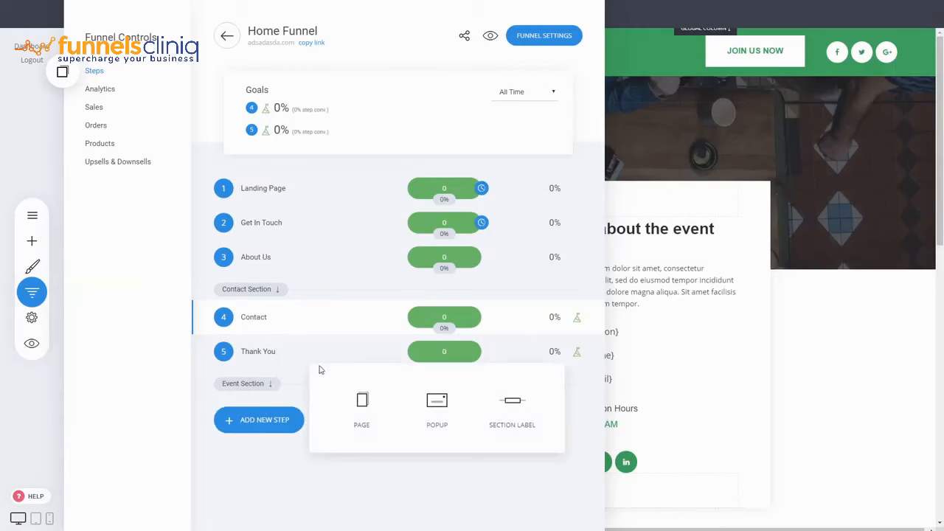
pyautogui.click(362, 413)
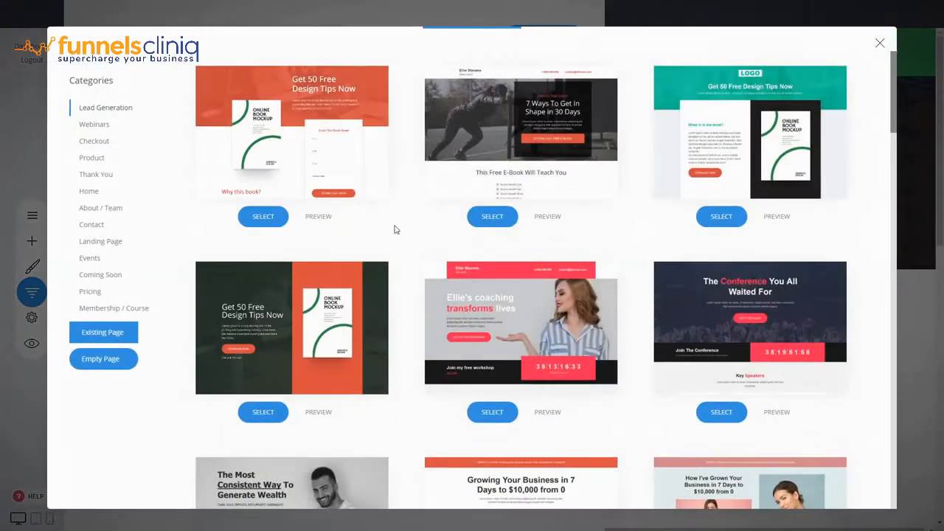
pyautogui.click(89, 258)
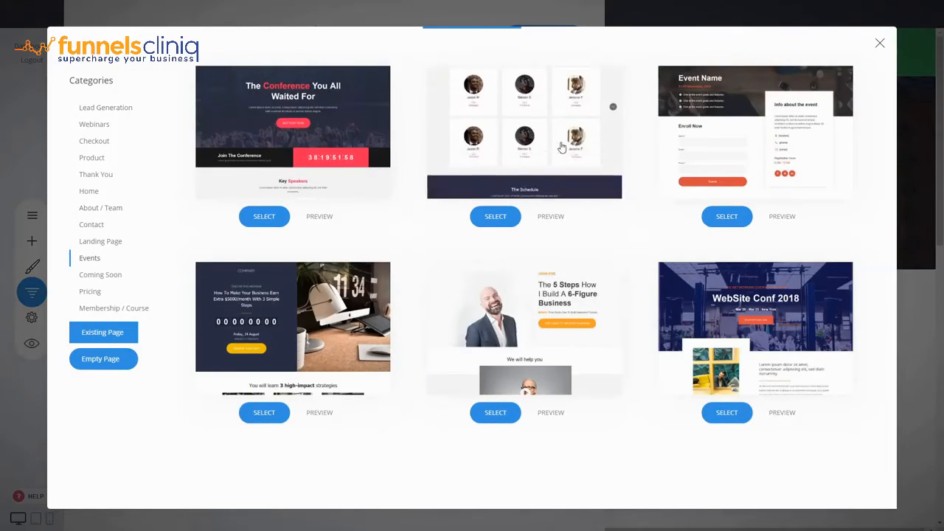
pyautogui.click(562, 148)
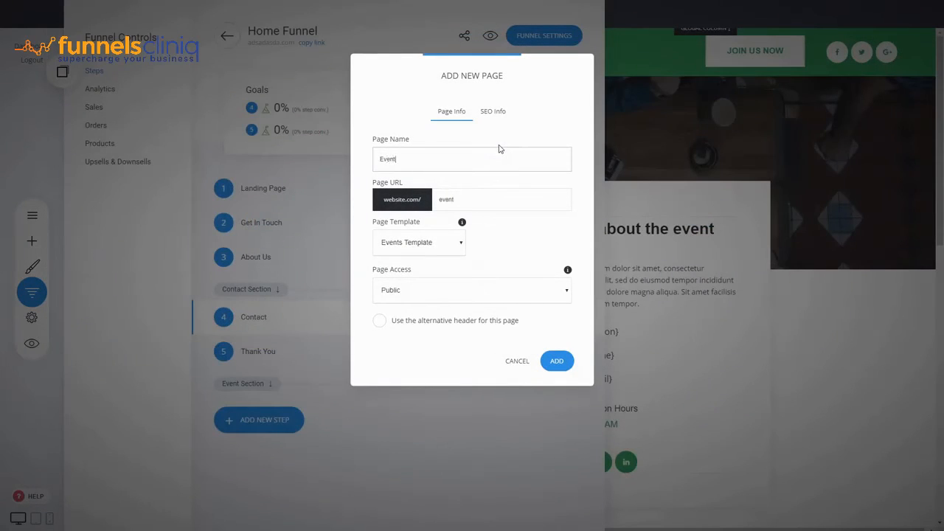
pyautogui.click(563, 366)
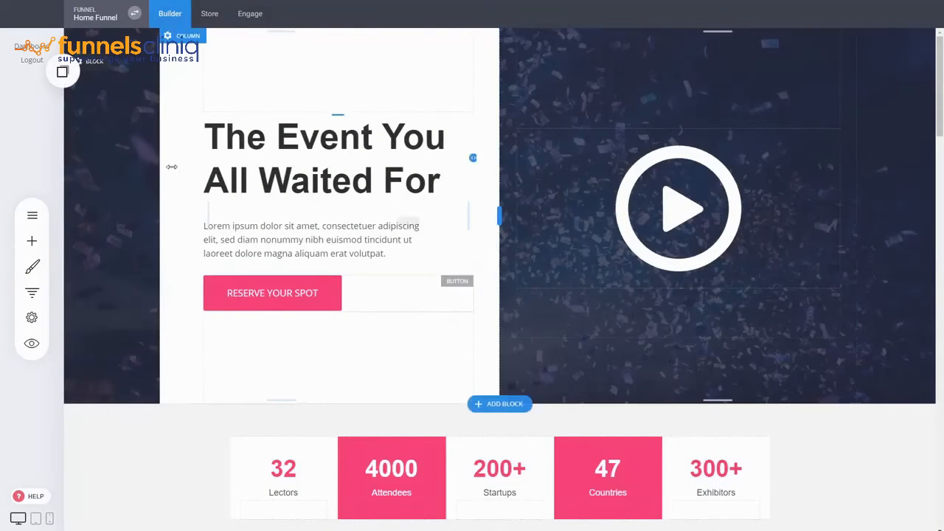
pyautogui.click(63, 73)
pyautogui.click(319, 71)
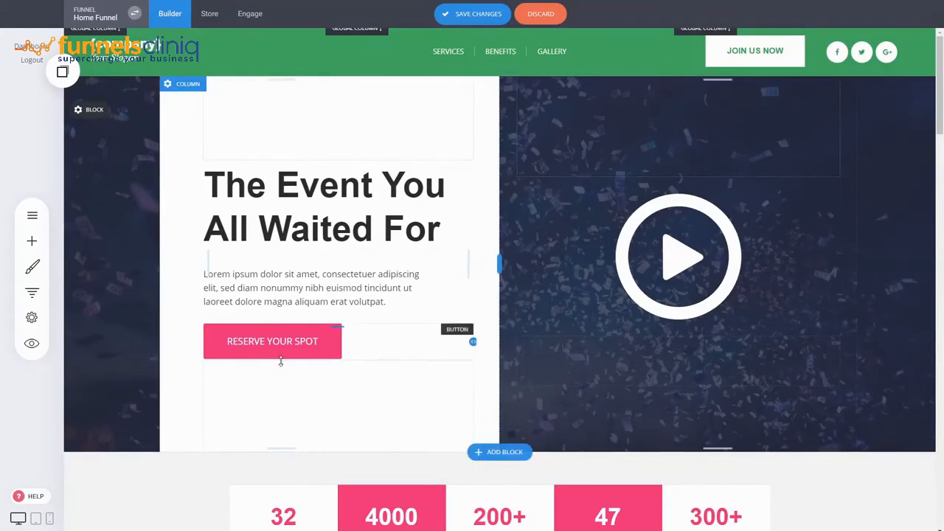
# Step: Recolor the Reserve Your Spot button to the header's green, remove its border and save the Event page
pyautogui.click(265, 309)
pyautogui.click(509, 265)
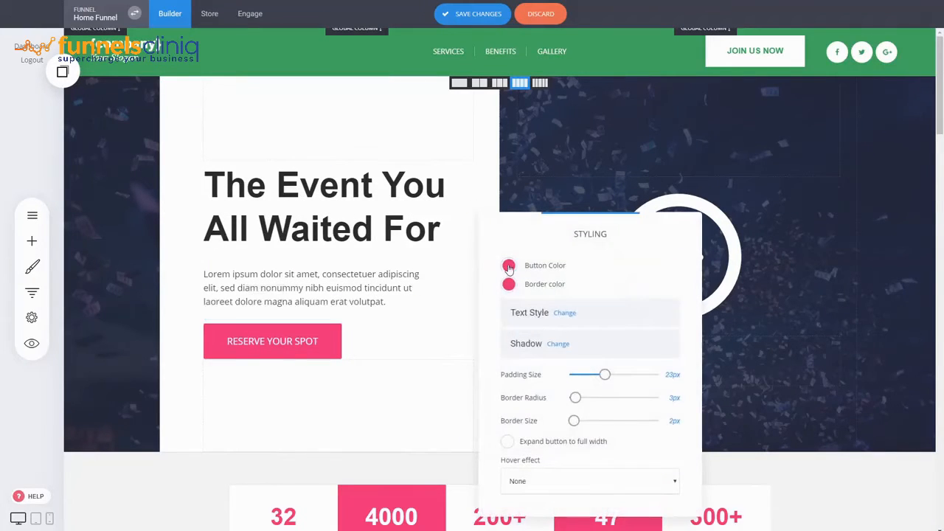
pyautogui.click(539, 421)
pyautogui.click(571, 243)
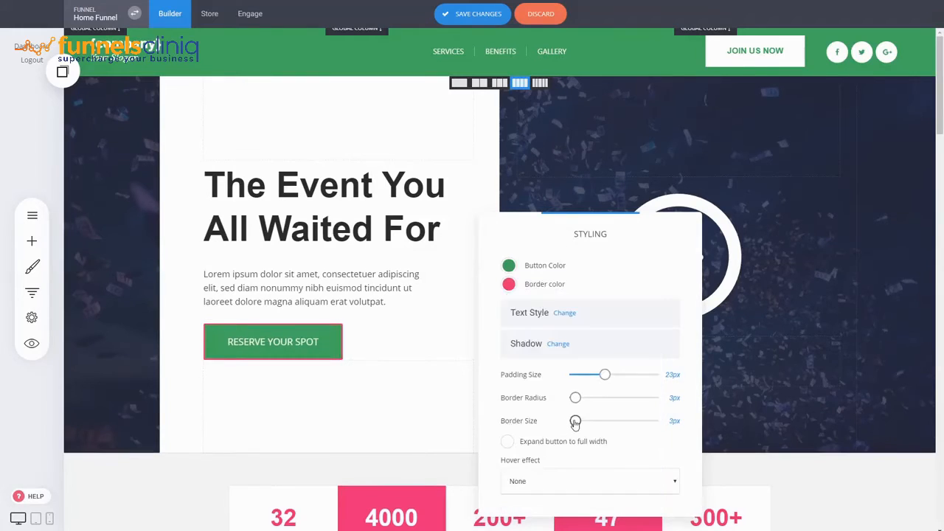
pyautogui.click(381, 363)
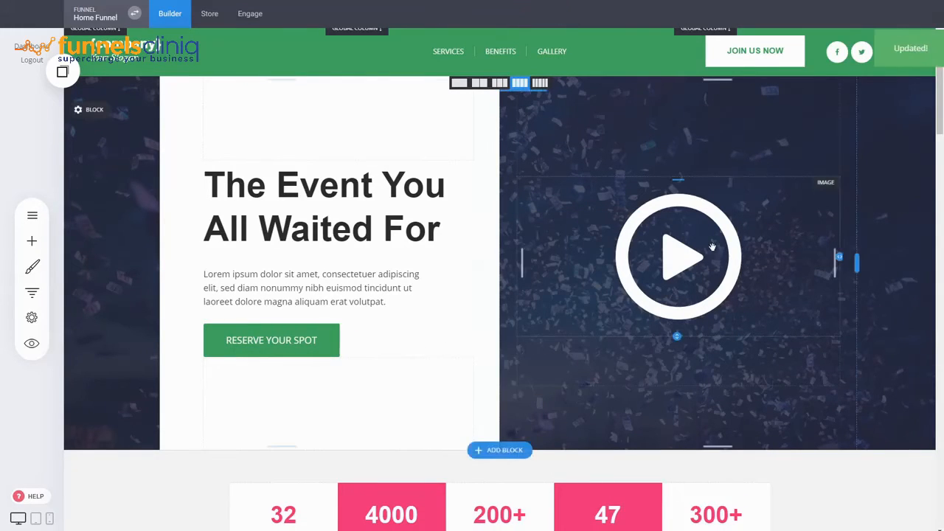
# Step: Add a public page named Event Purchase to the funnel using the "Sell More With A Funnel" Checkout template
pyautogui.click(31, 292)
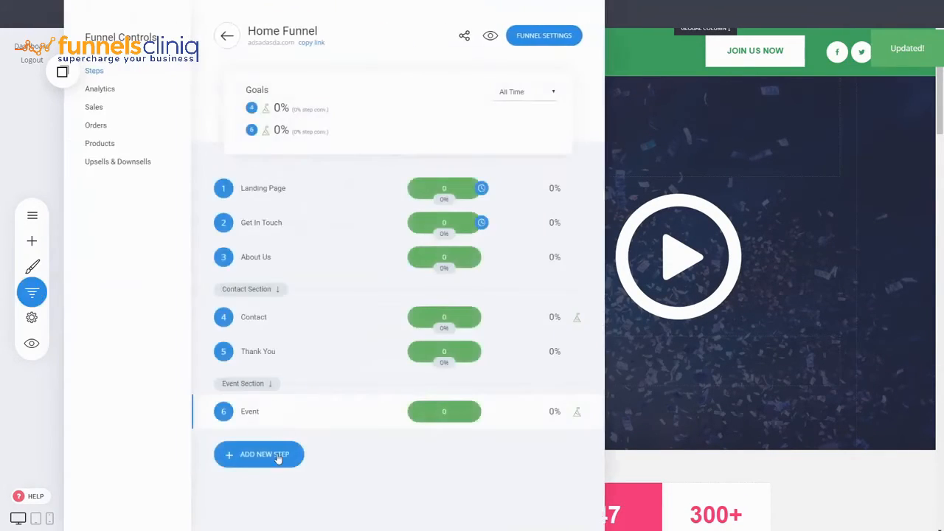
pyautogui.click(279, 455)
pyautogui.click(357, 439)
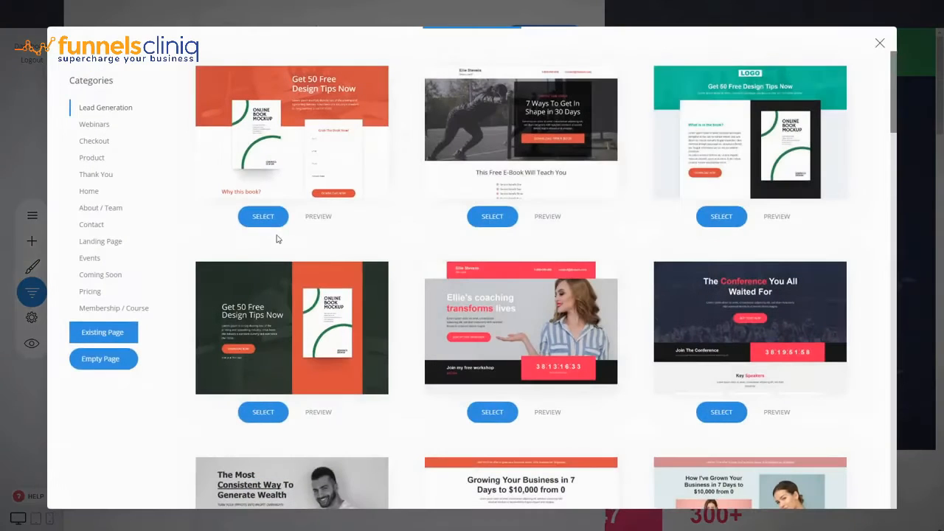
pyautogui.click(101, 147)
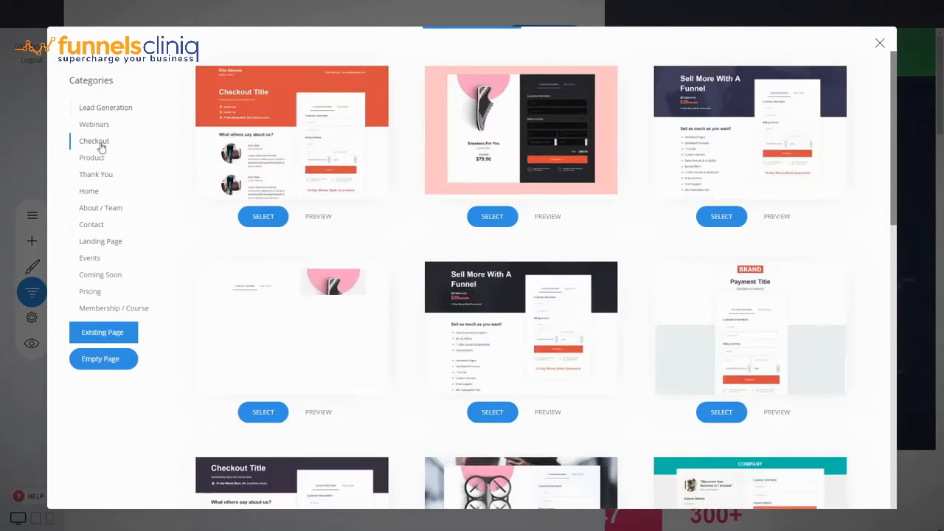
pyautogui.scroll(-2, 407, 253)
pyautogui.scroll(-2, 407, 253)
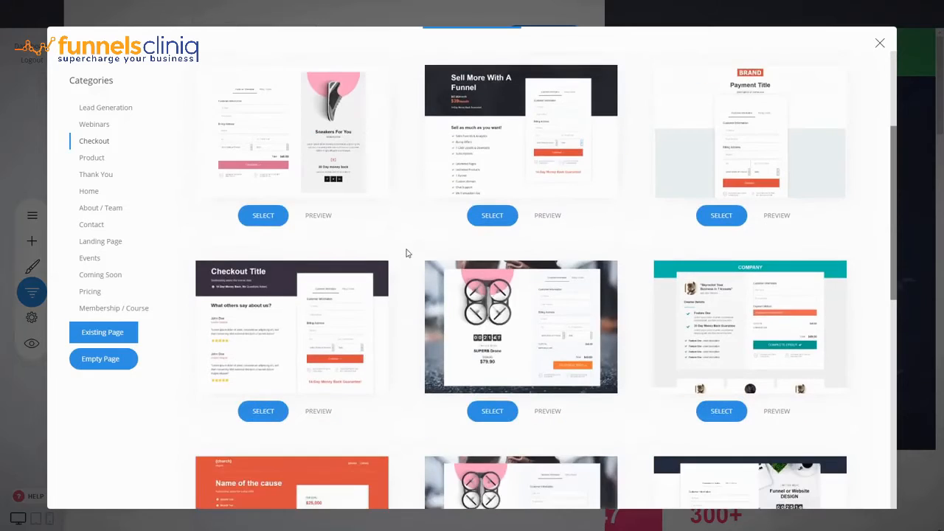
pyautogui.scroll(-4, 407, 253)
pyautogui.scroll(7, 407, 253)
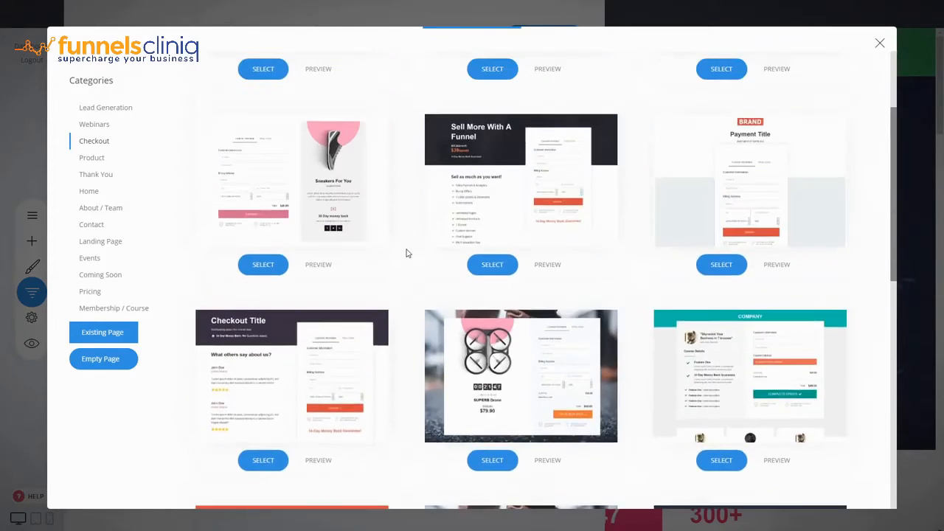
pyautogui.click(473, 219)
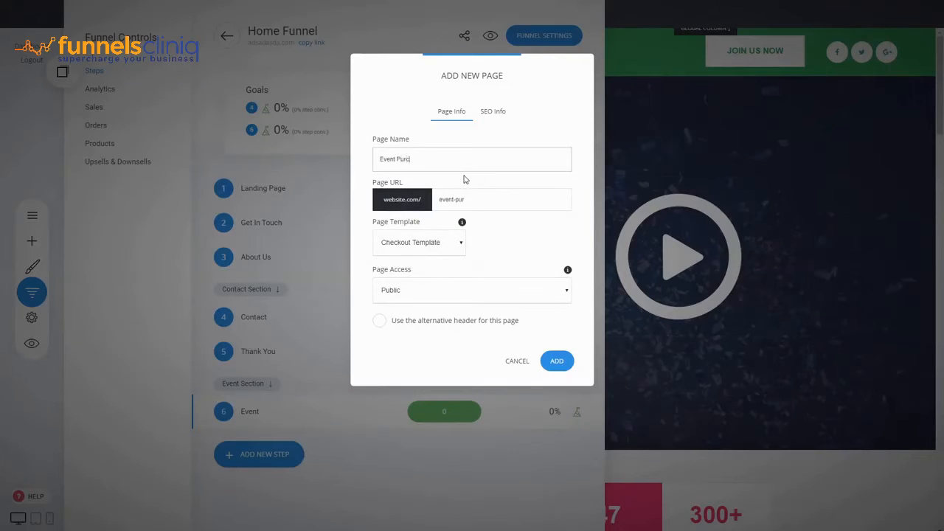
pyautogui.click(557, 361)
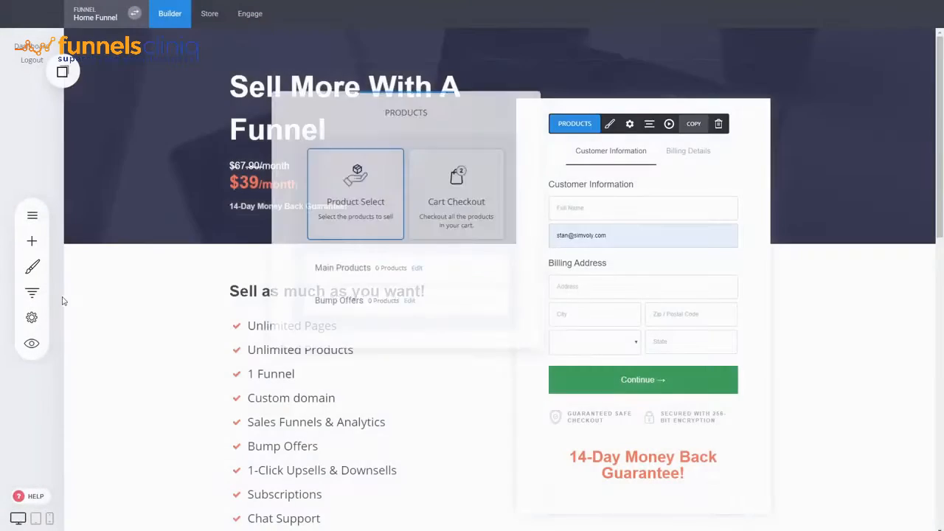
# Step: Start an A/B split test for the Landing Page in the funnel steps
pyautogui.click(31, 292)
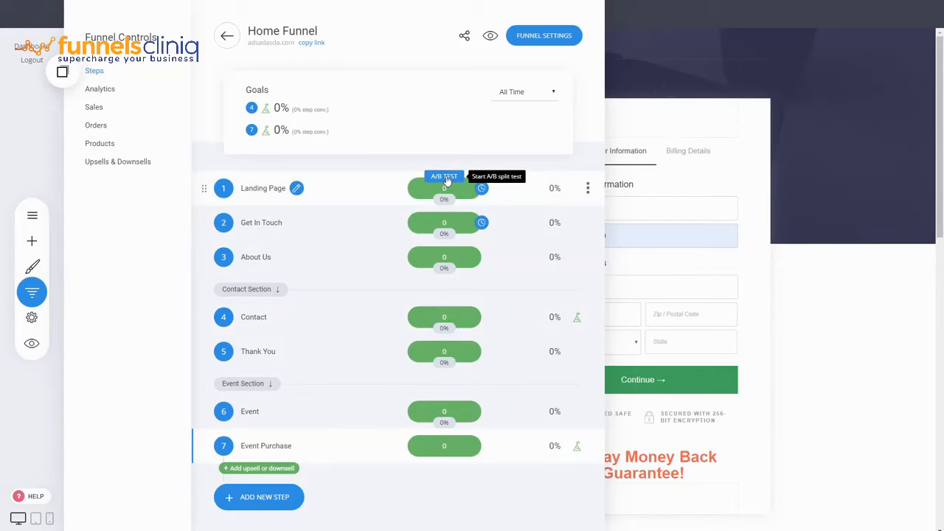
pyautogui.click(447, 179)
pyautogui.click(524, 181)
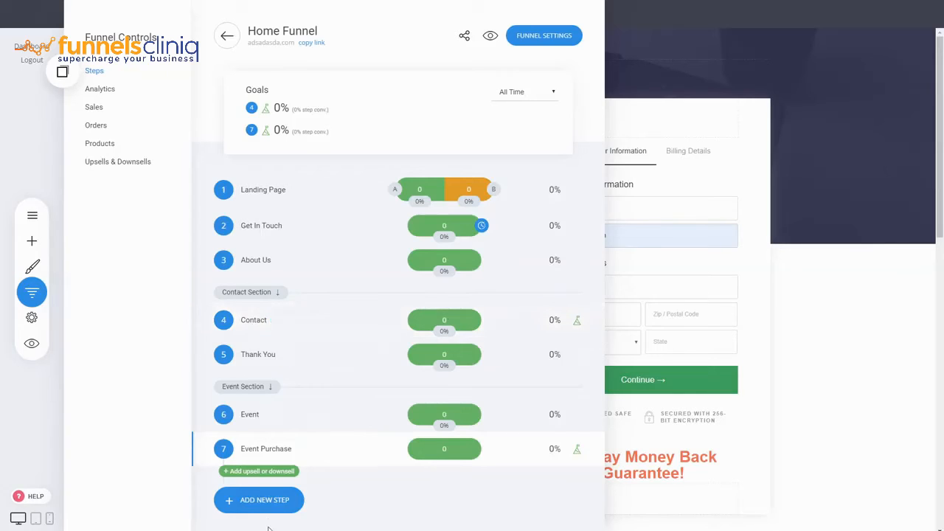
pyautogui.click(279, 506)
pyautogui.click(592, 287)
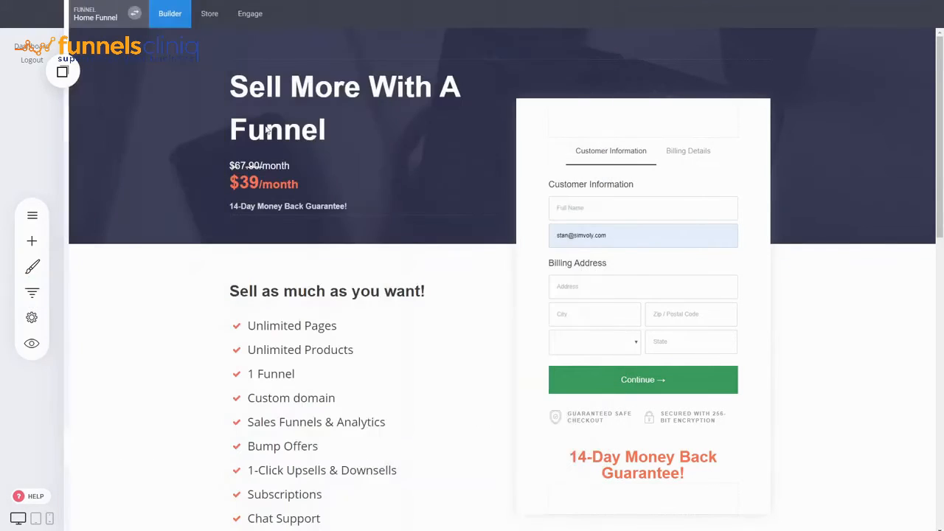
# Step: Place the copied global header block at the top of the Event Purchase page
pyautogui.click(62, 72)
pyautogui.moveTo(116, 143); pyautogui.dragTo(407, 56)
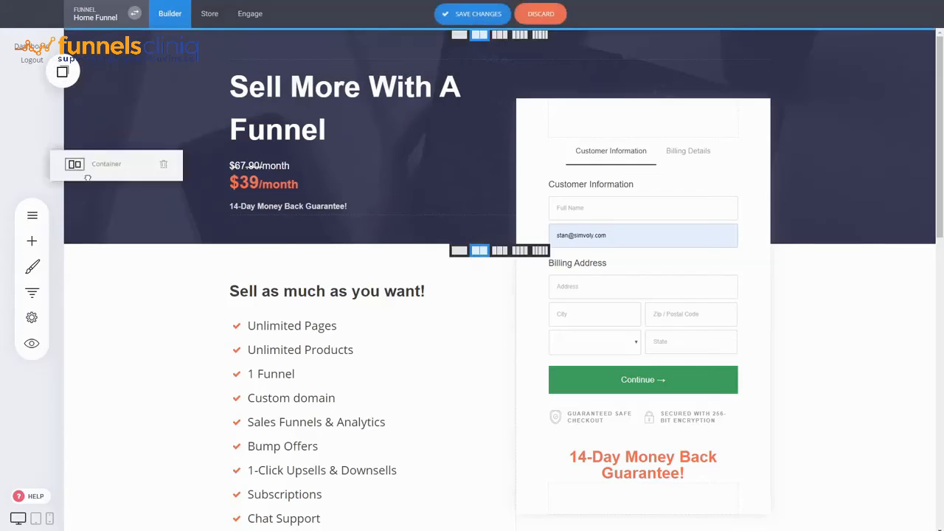
pyautogui.click(62, 71)
pyautogui.moveTo(91, 156); pyautogui.dragTo(295, 81)
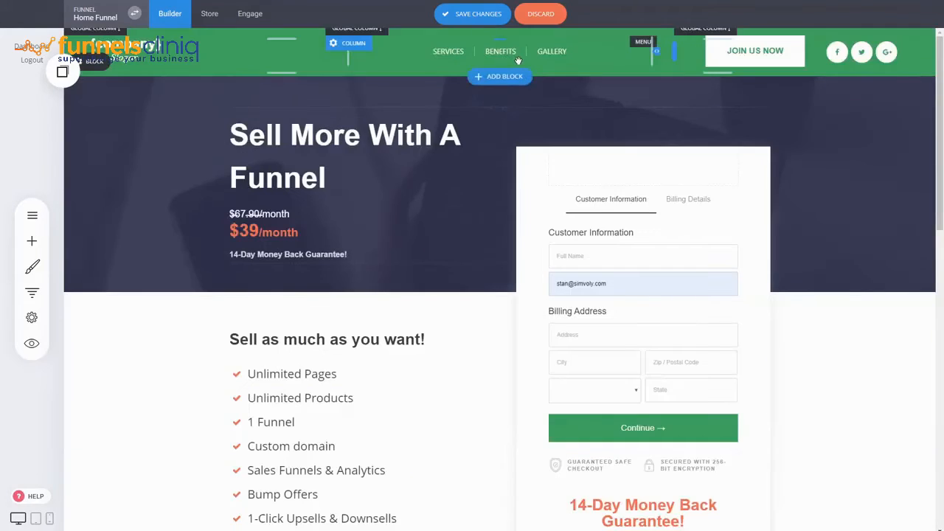
# Step: Set the hero block's overlay to the global green at full opacity and save the Event Purchase page
pyautogui.click(93, 111)
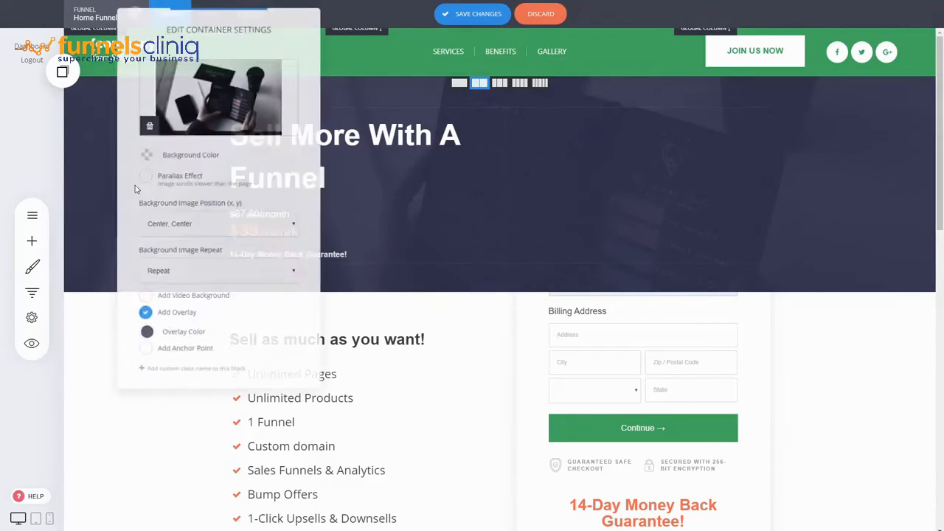
pyautogui.click(150, 336)
pyautogui.click(174, 443)
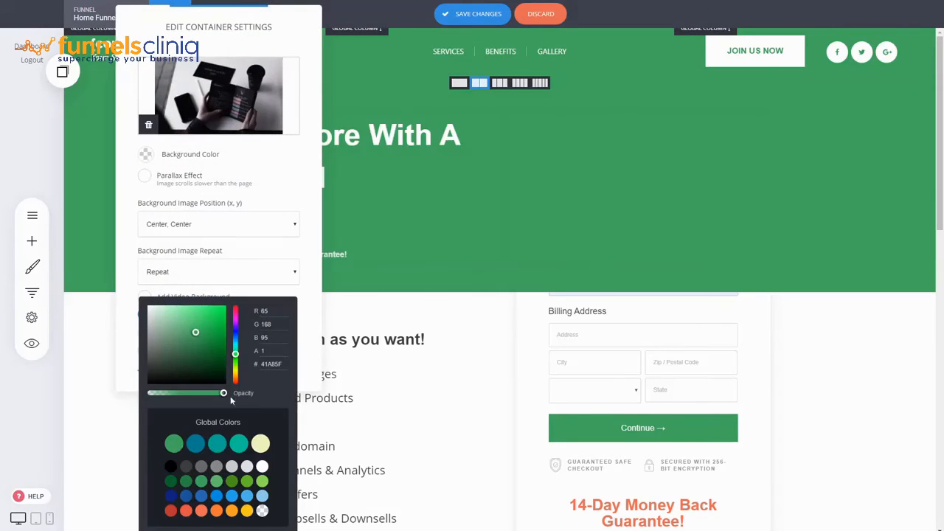
pyautogui.click(870, 399)
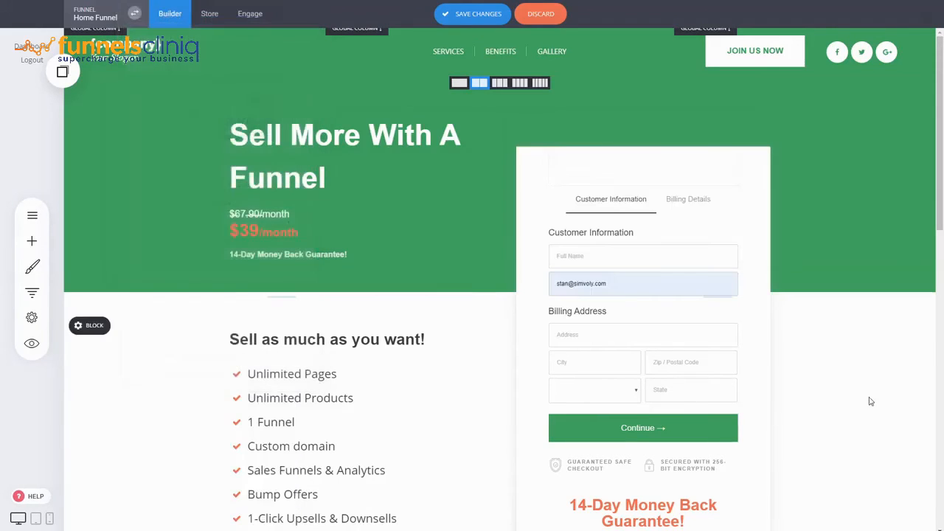
pyautogui.click(478, 20)
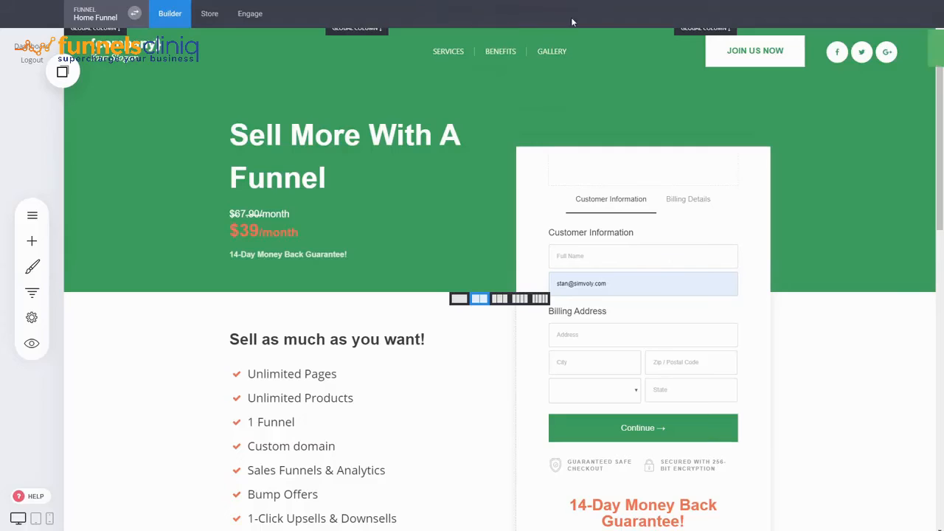
# Step: Link the header menu's services item to the Landing Page funnel step and rename it Home
pyautogui.click(458, 56)
pyautogui.click(372, 39)
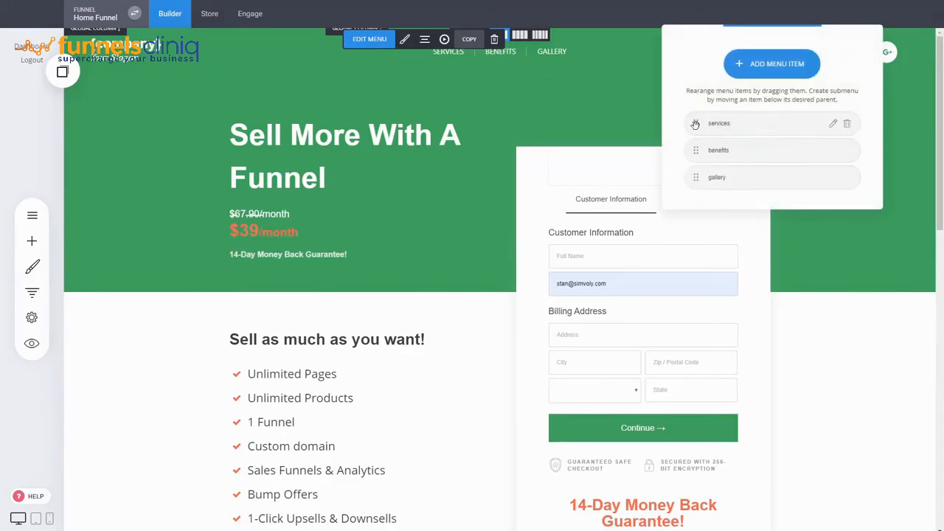
pyautogui.click(833, 126)
pyautogui.click(352, 118)
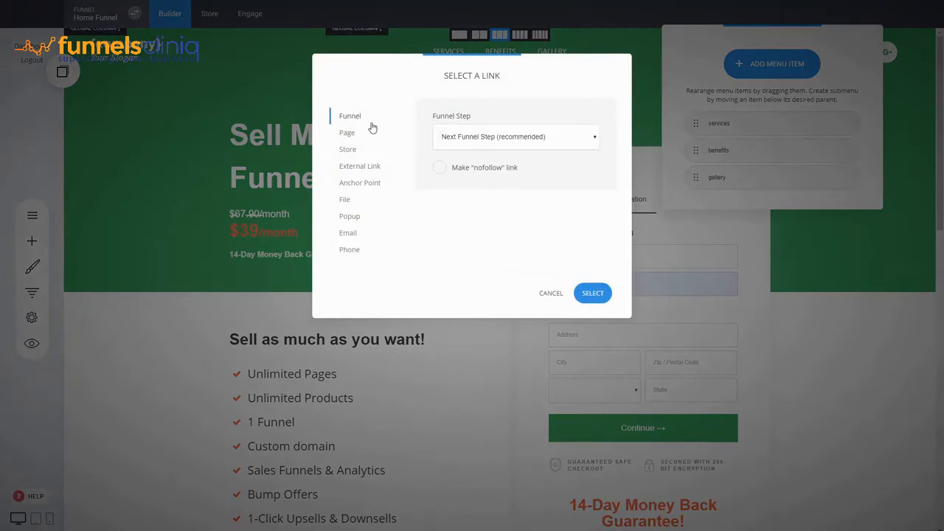
pyautogui.click(516, 136)
pyautogui.click(552, 217)
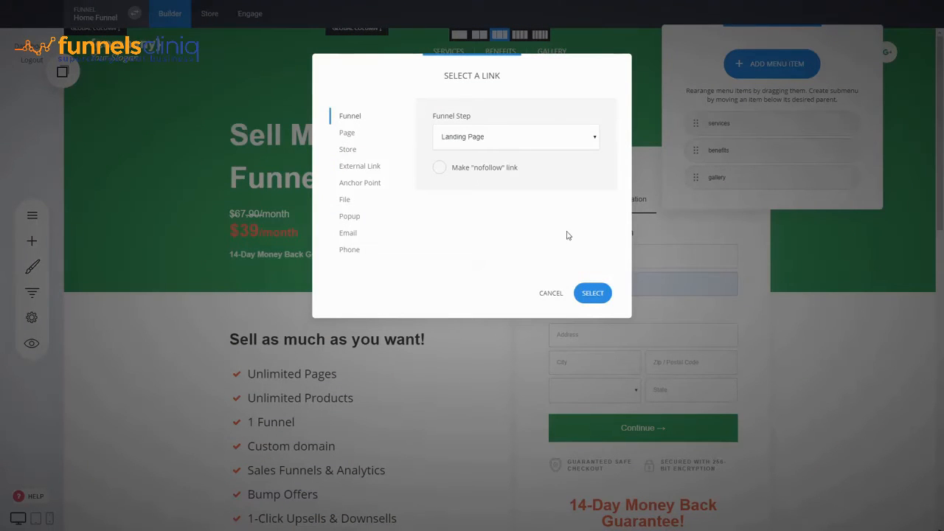
pyautogui.click(593, 293)
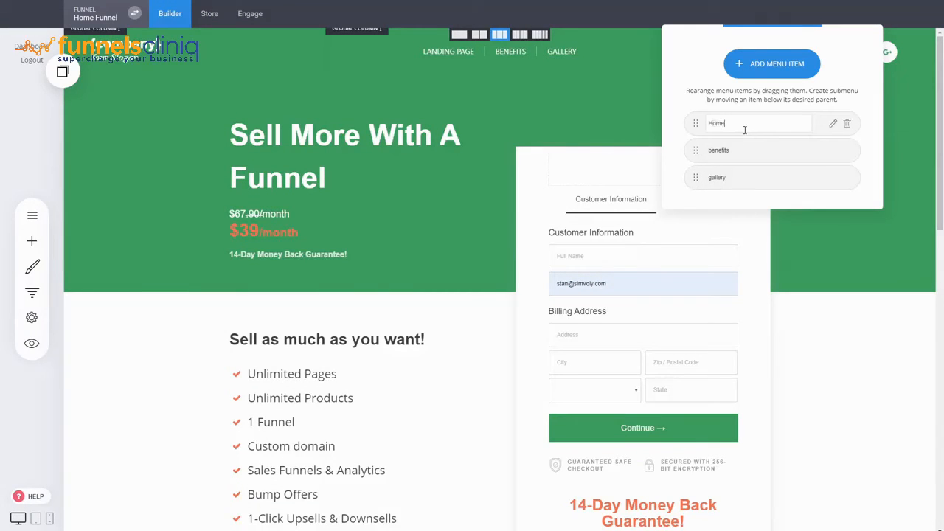
# Step: Link the header menu's benefits item to the About Us funnel step
pyautogui.click(833, 148)
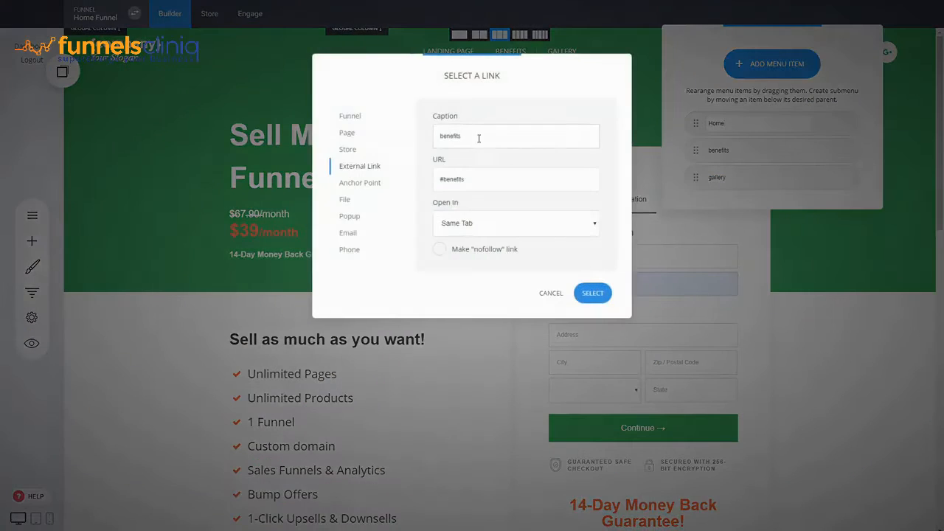
pyautogui.click(351, 118)
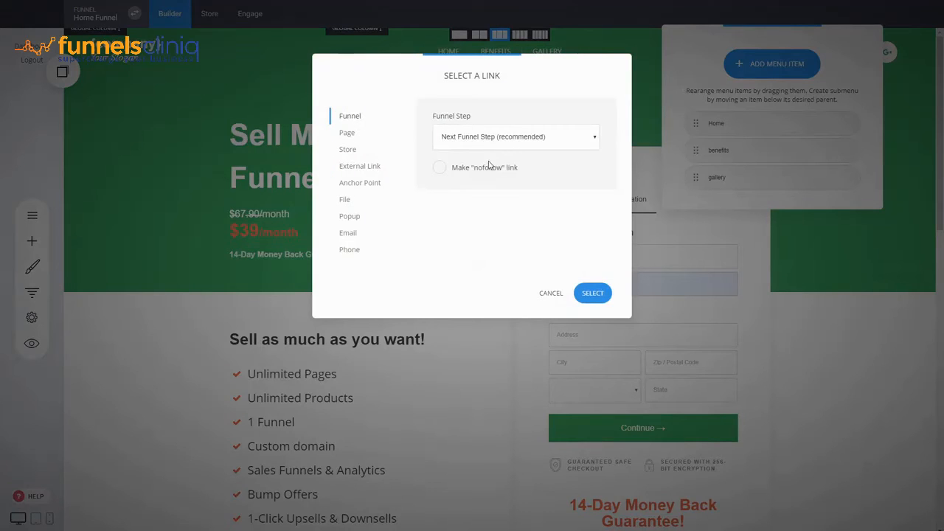
pyautogui.click(478, 190)
pyautogui.click(604, 293)
# Step: Link the header menu's gallery item to the Event funnel step
pyautogui.click(833, 177)
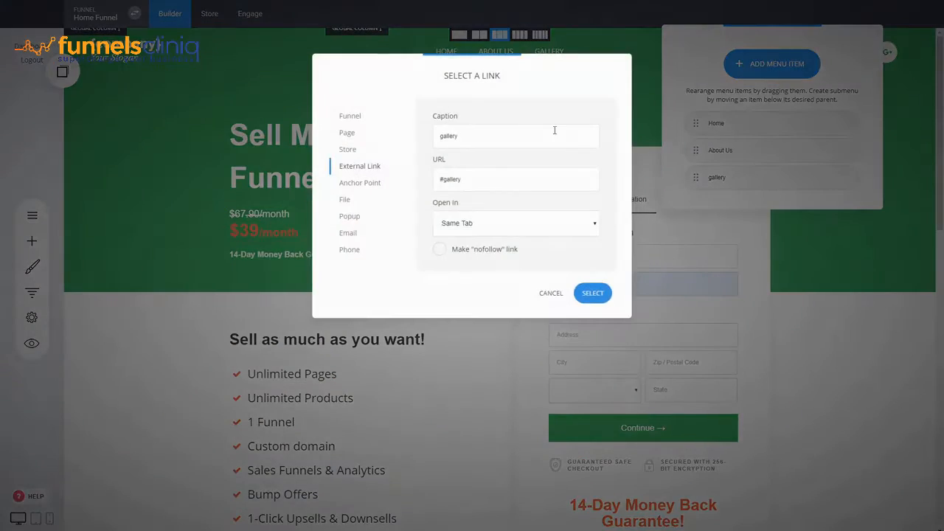
pyautogui.click(349, 116)
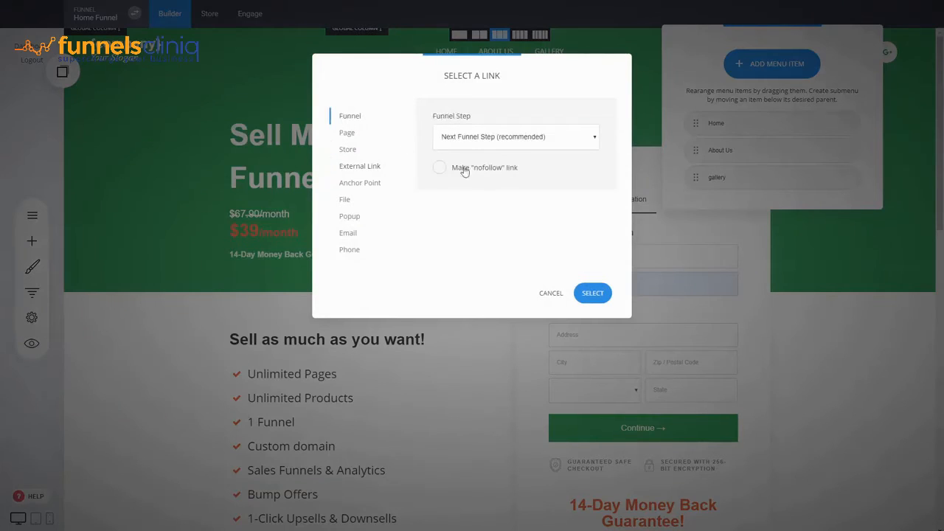
pyautogui.click(467, 210)
pyautogui.click(604, 294)
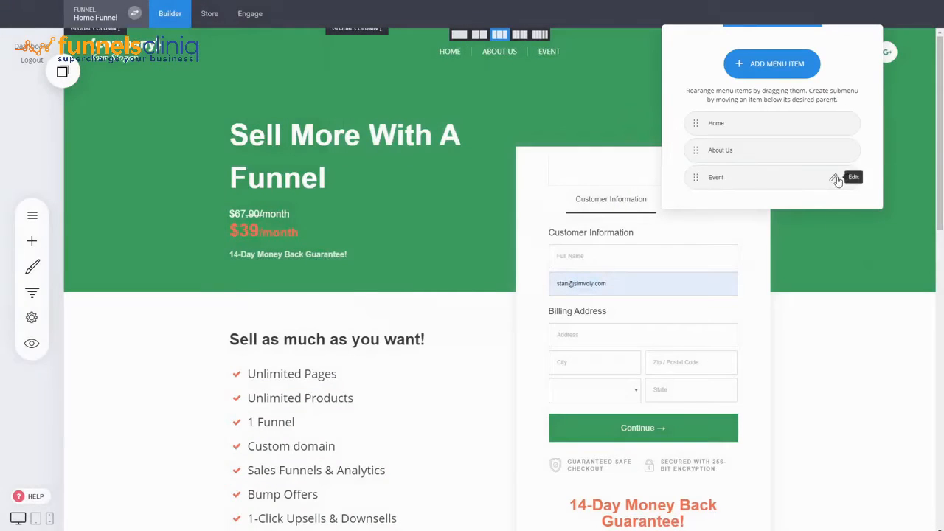
pyautogui.click(834, 179)
pyautogui.click(552, 294)
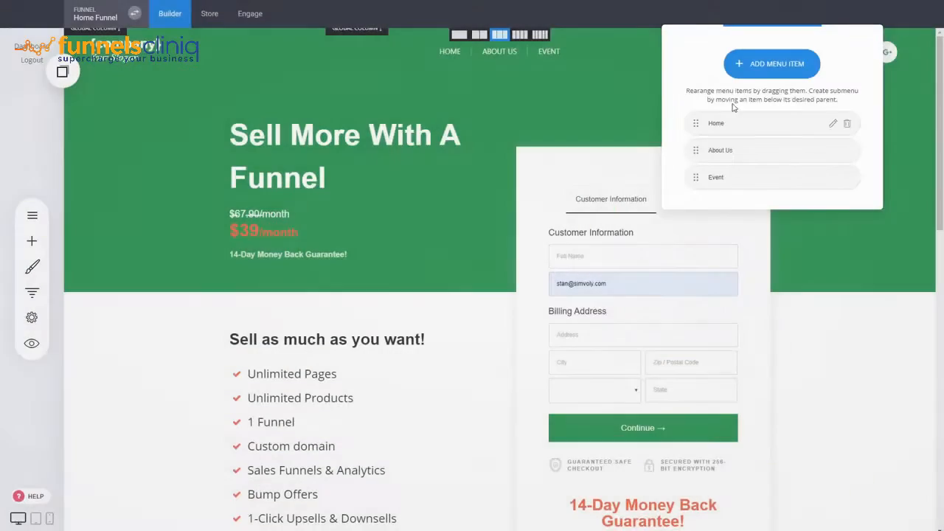
# Step: Add a header menu item linked to the Contact funnel step and save the page
pyautogui.click(760, 67)
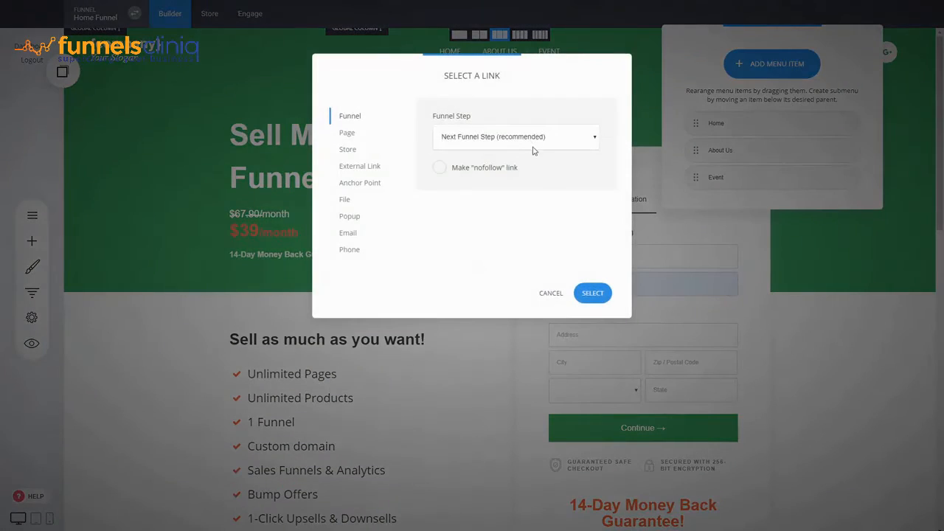
pyautogui.click(465, 195)
pyautogui.click(594, 293)
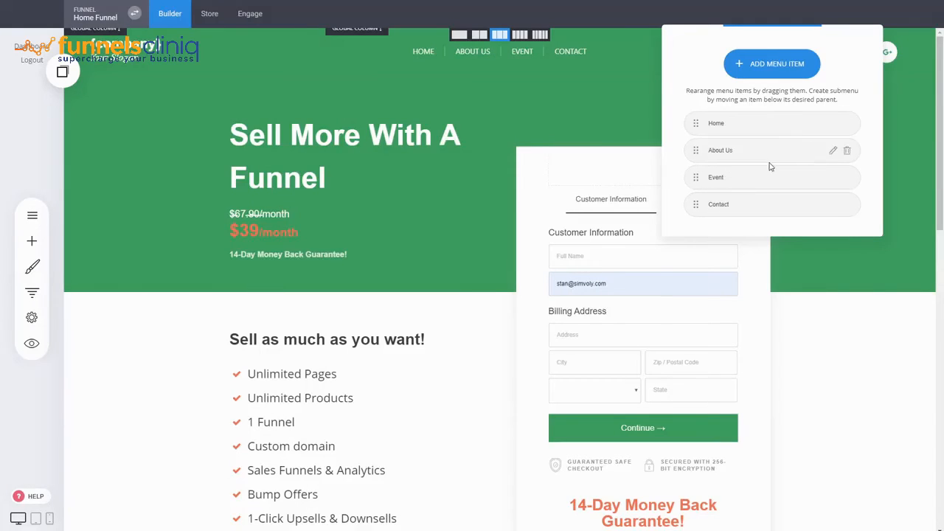
pyautogui.moveTo(696, 152); pyautogui.dragTo(708, 134)
pyautogui.click(564, 130)
pyautogui.click(470, 15)
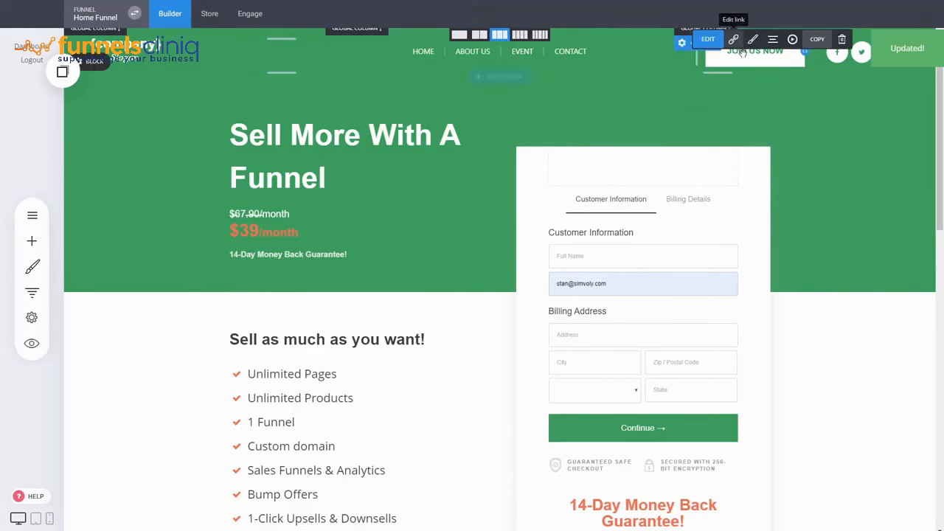
# Step: Change the header's Join Us Now button text to Contact Us and save the page
pyautogui.click(735, 41)
pyautogui.moveTo(575, 93); pyautogui.dragTo(480, 78)
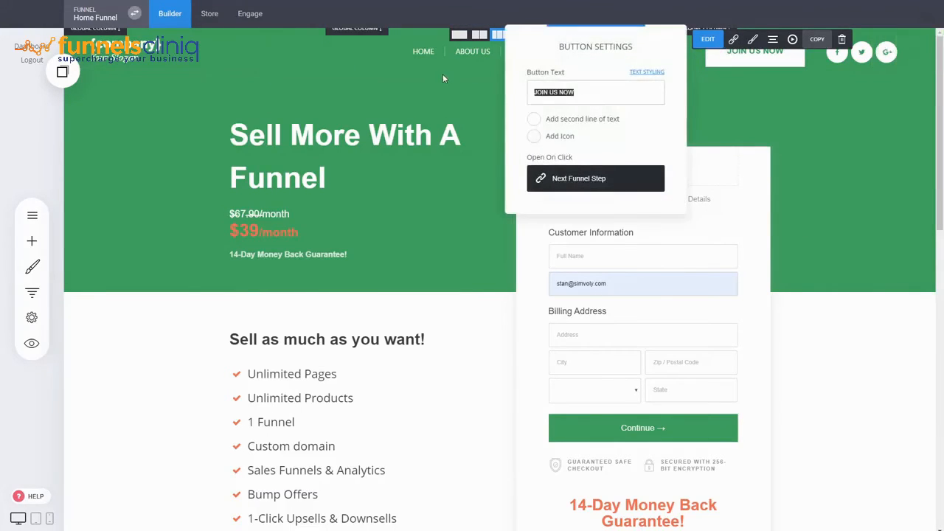
pyautogui.write('Contact Us')
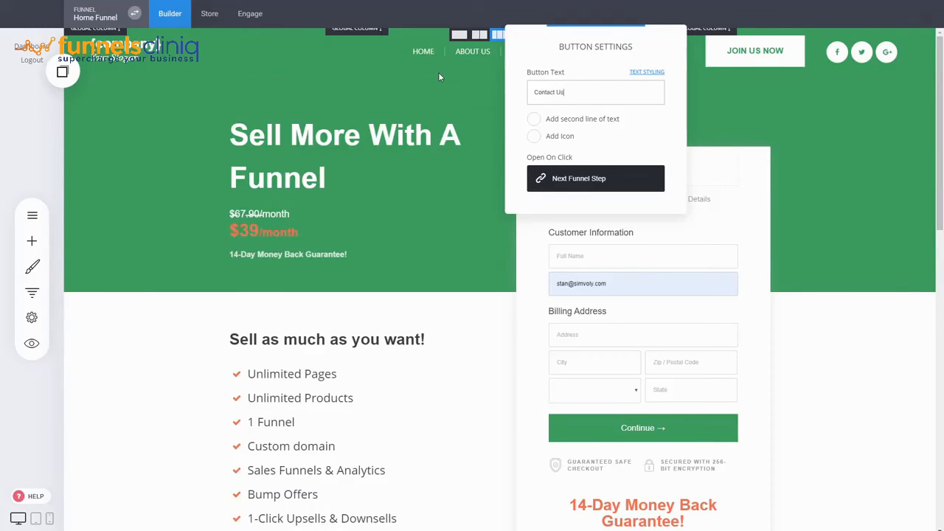
pyautogui.click(438, 72)
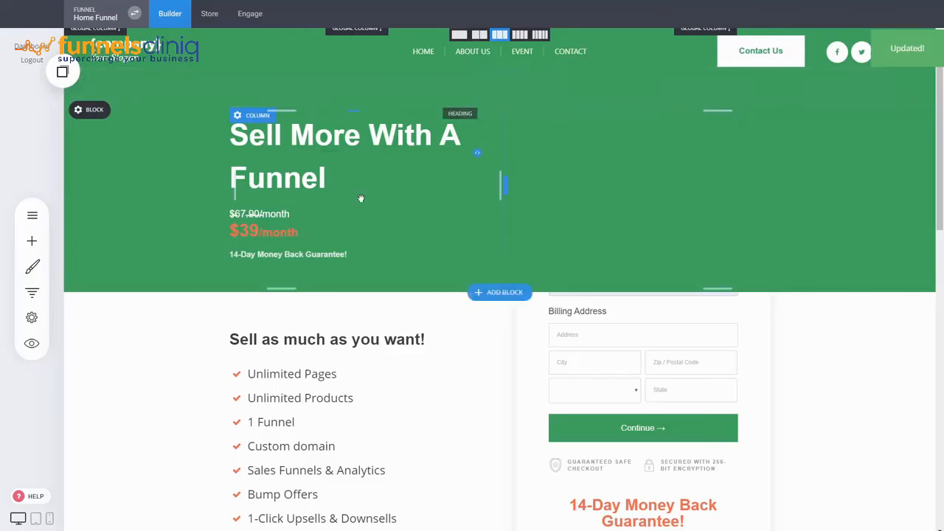
# Step: Preview the Event Purchase page and follow the header's Home link
pyautogui.click(32, 297)
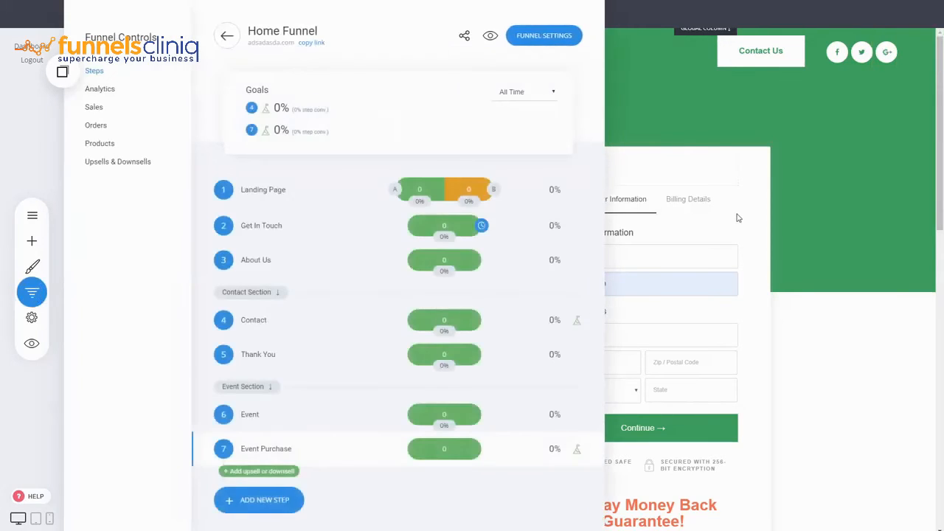
pyautogui.click(31, 343)
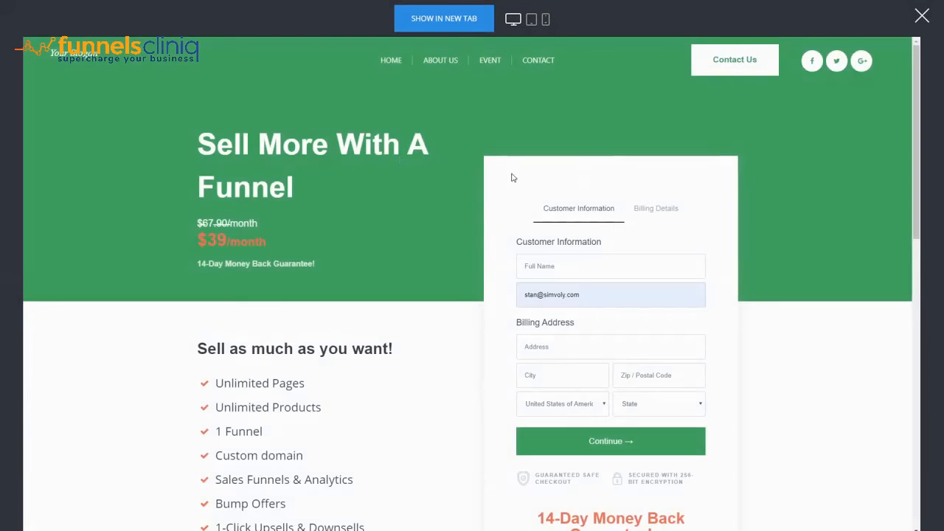
pyautogui.click(393, 62)
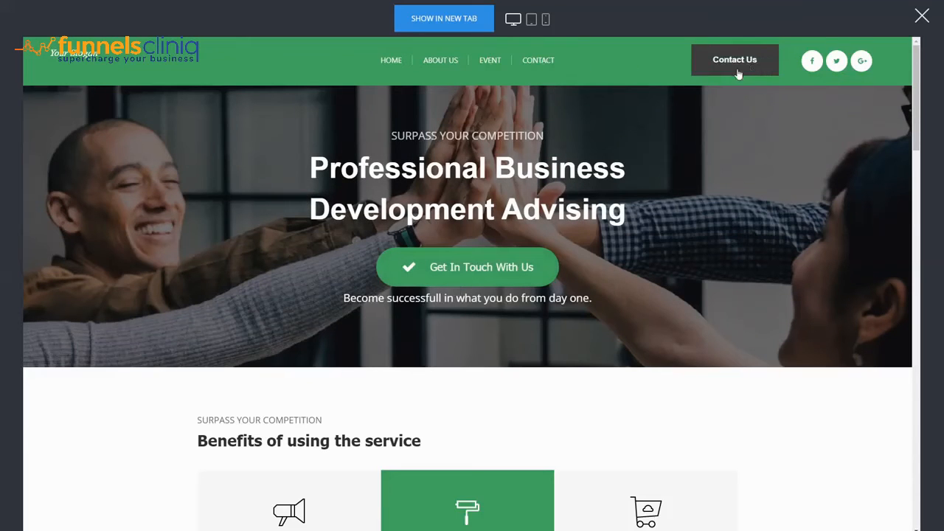
# Step: Follow the header's menu links and Contact Us button in the preview, examine the Contact page, and close the preview
pyautogui.click(506, 65)
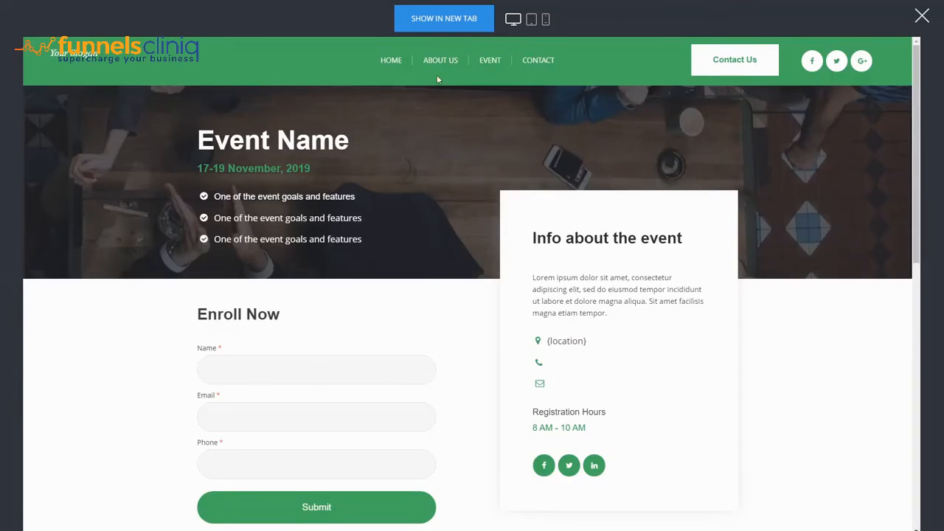
pyautogui.click(494, 61)
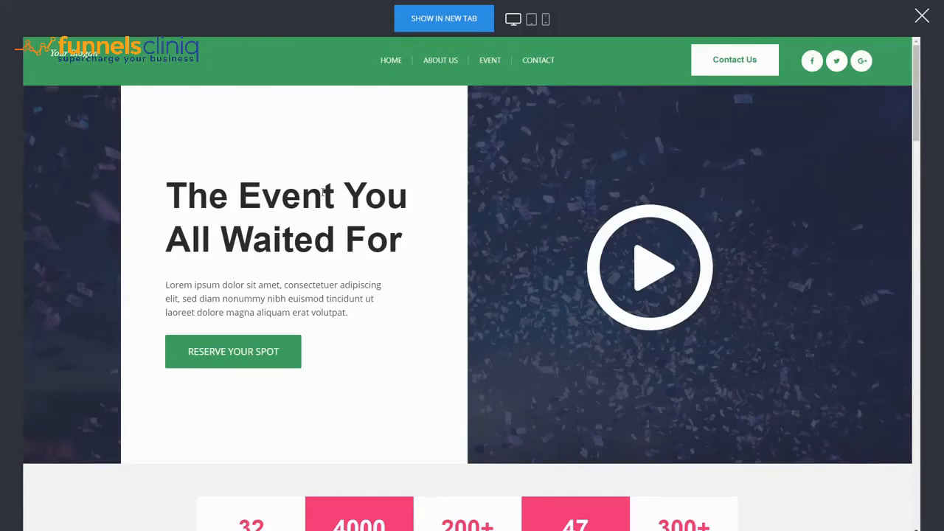
pyautogui.click(435, 65)
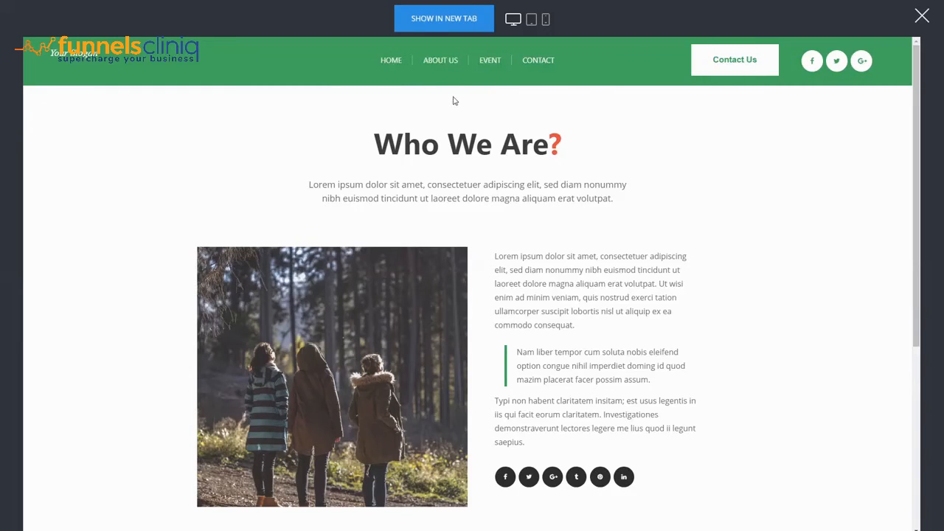
pyautogui.click(761, 71)
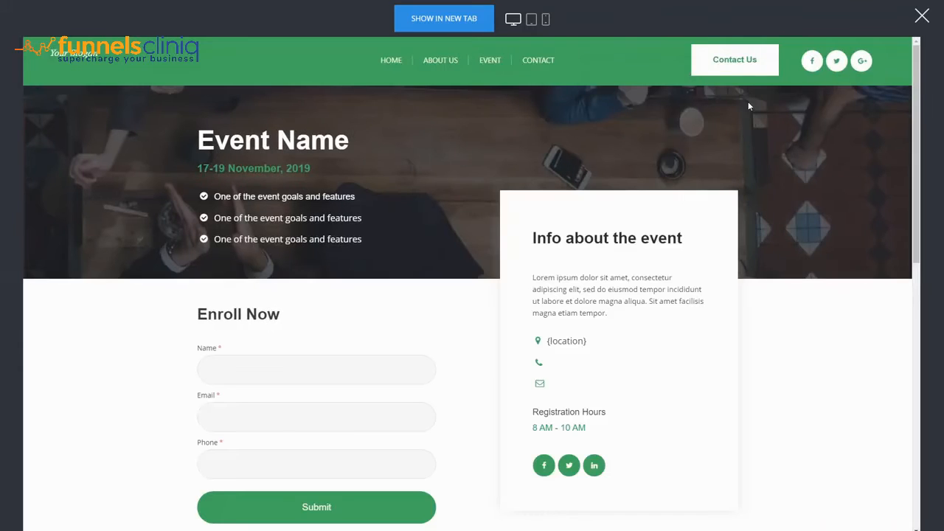
pyautogui.scroll(-3, 727, 222)
pyautogui.scroll(1, 265, 320)
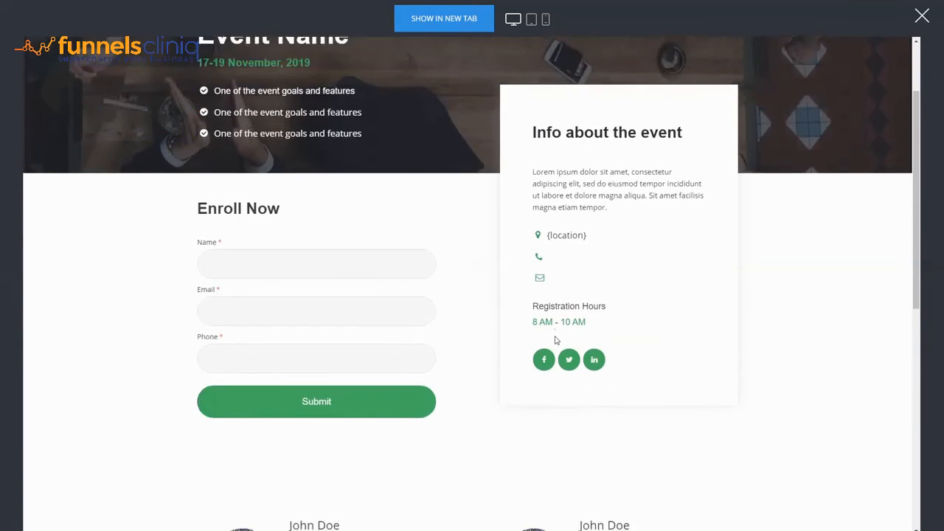
pyautogui.scroll(-4, 556, 339)
pyautogui.scroll(-4, 554, 276)
pyautogui.scroll(8, 588, 221)
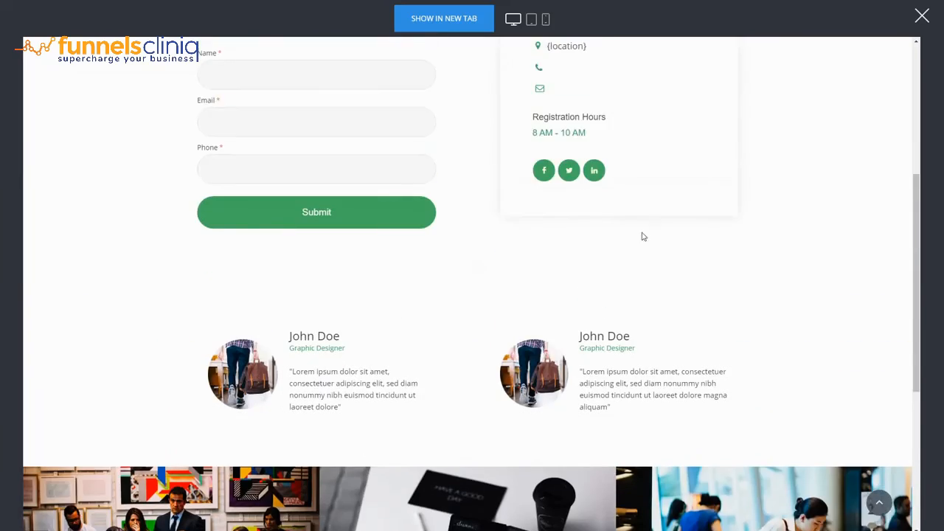
pyautogui.click(922, 16)
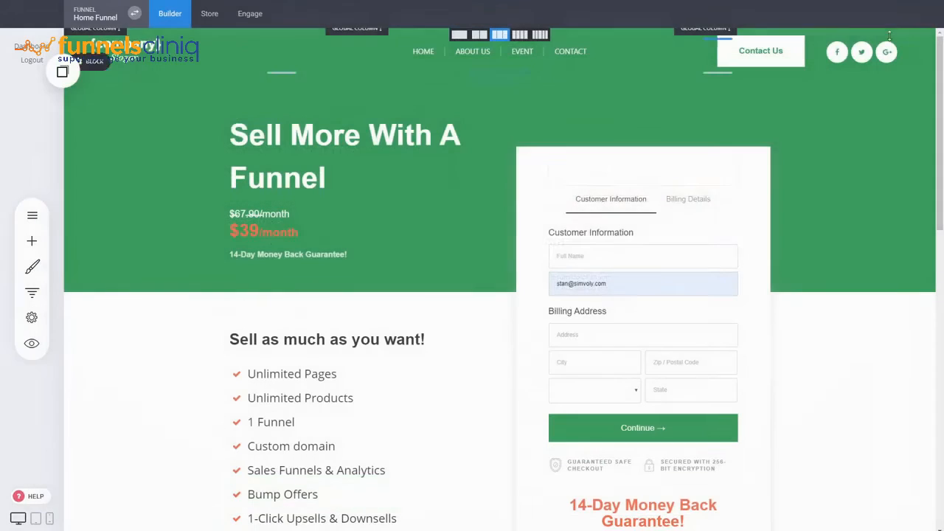
pyautogui.click(32, 292)
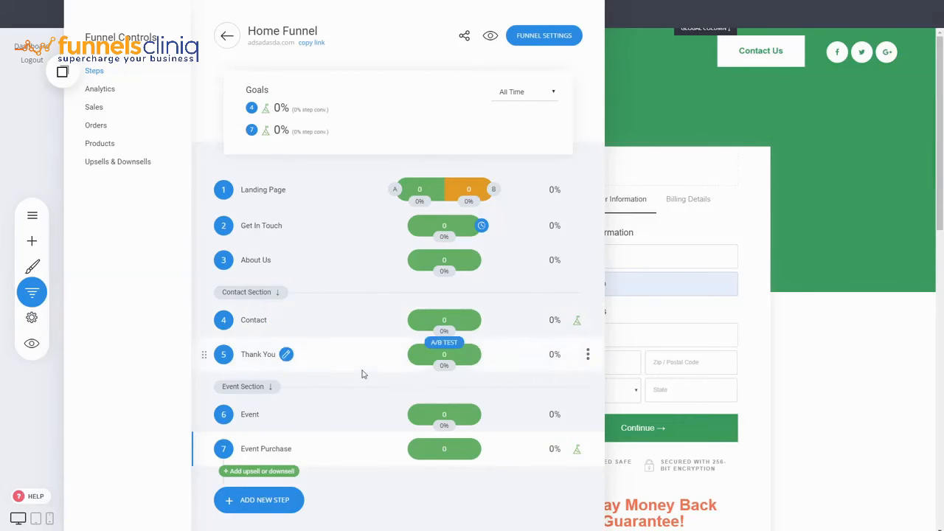
pyautogui.click(792, 242)
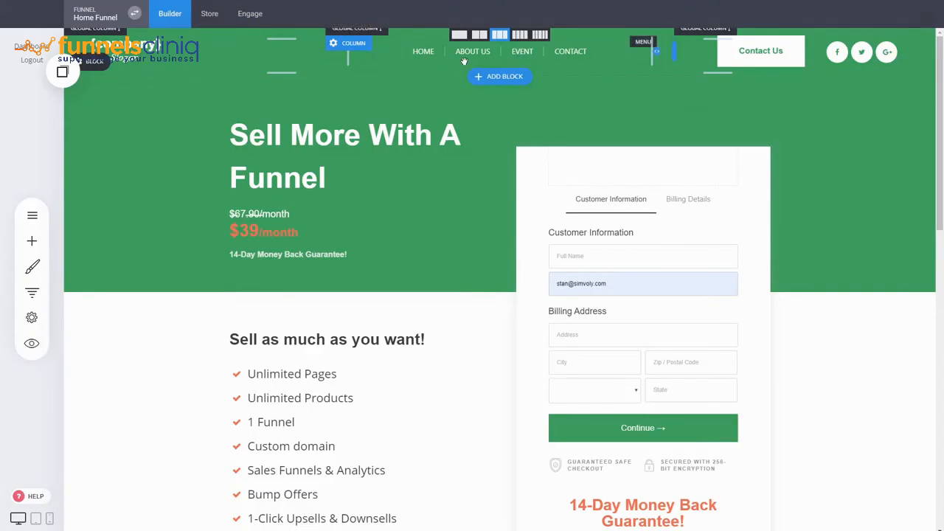
pyautogui.click(43, 217)
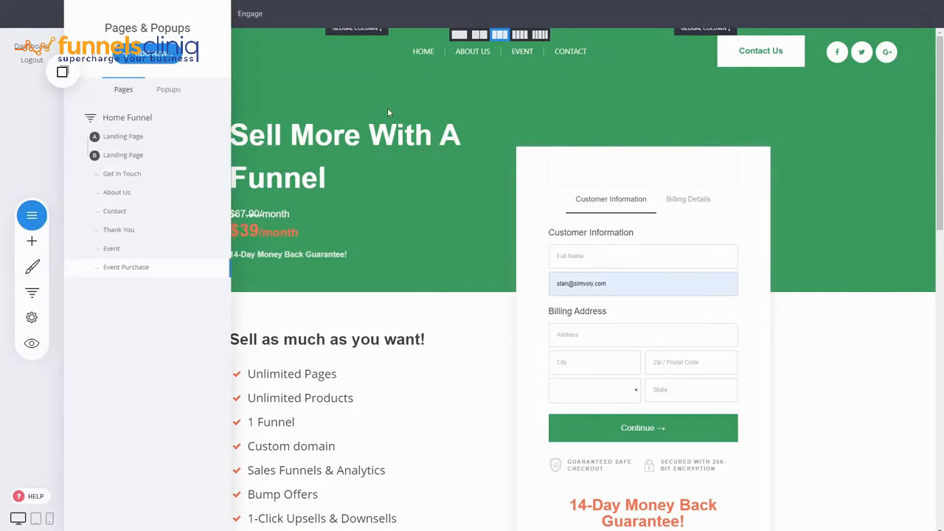
# Step: Activate the store and return to the page builder
pyautogui.click(209, 13)
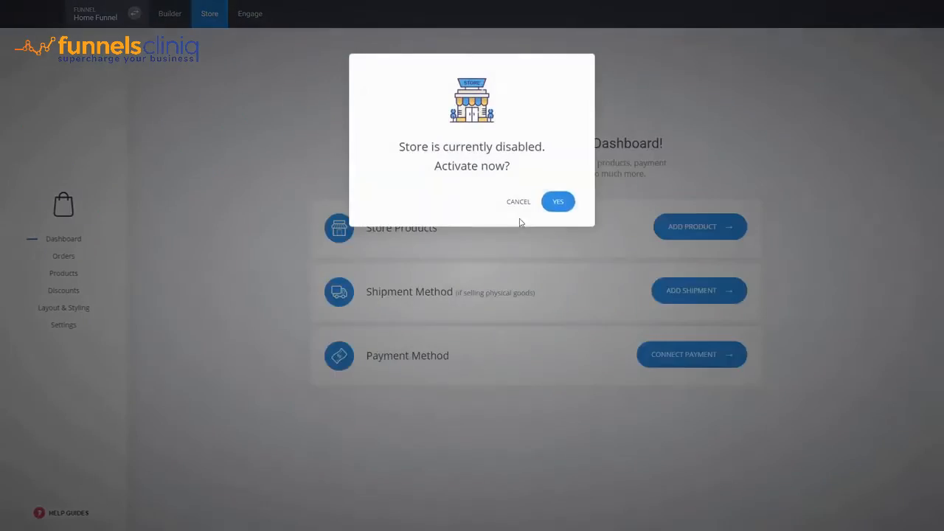
pyautogui.click(558, 201)
pyautogui.click(170, 15)
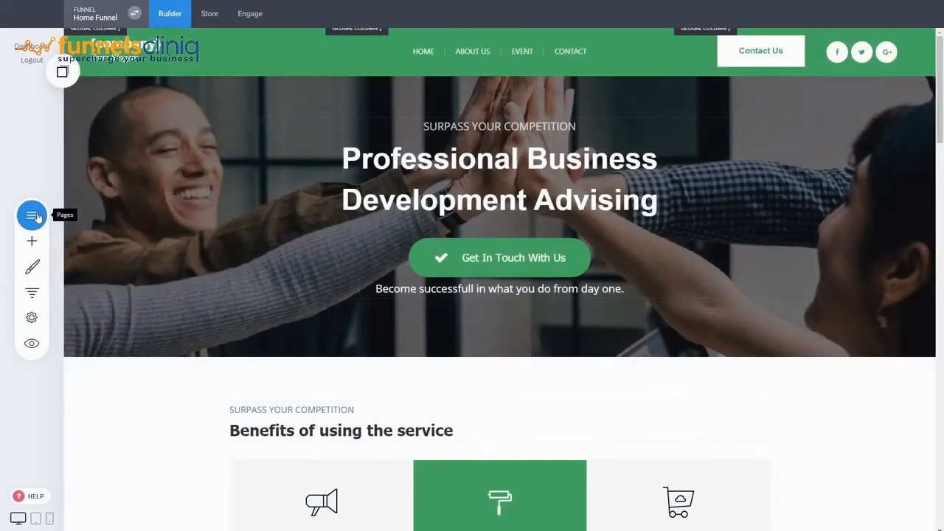
# Step: Check the Store page's name, URL and access settings and close them without saving
pyautogui.click(32, 214)
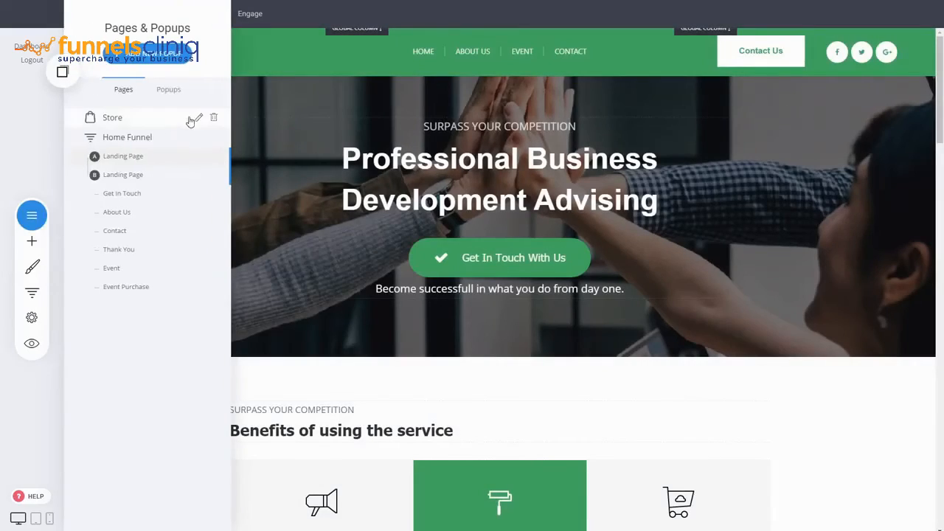
pyautogui.click(199, 117)
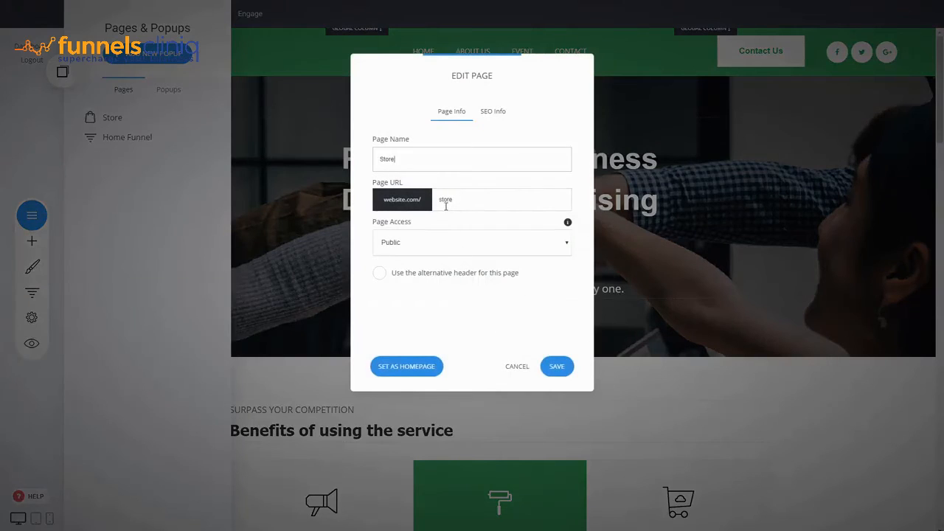
pyautogui.click(517, 366)
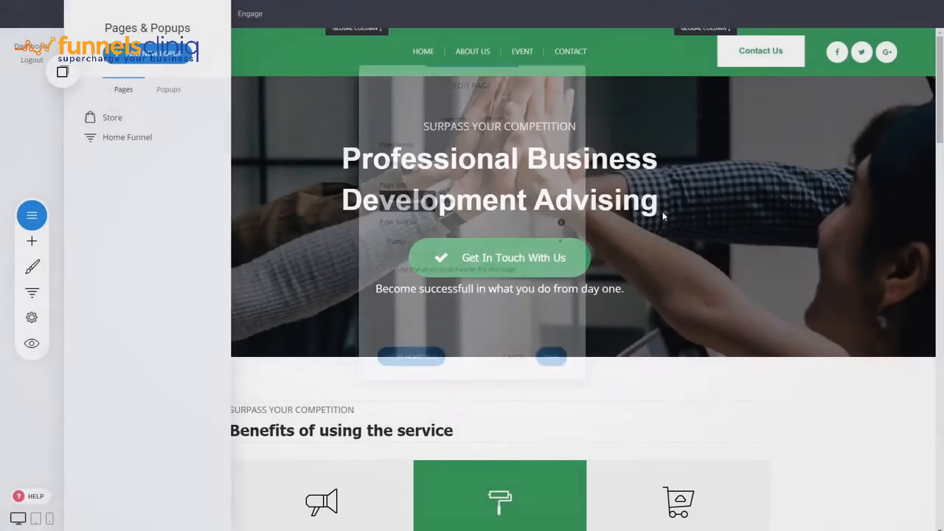
# Step: Add a header menu item linked to the Store with all categories and all products, and save the page
pyautogui.click(427, 55)
pyautogui.click(424, 39)
pyautogui.click(777, 65)
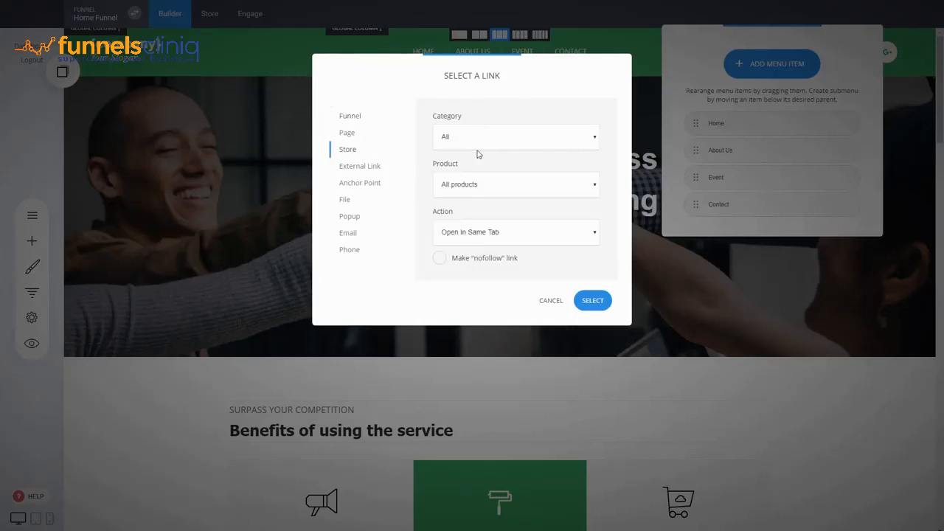
pyautogui.click(594, 300)
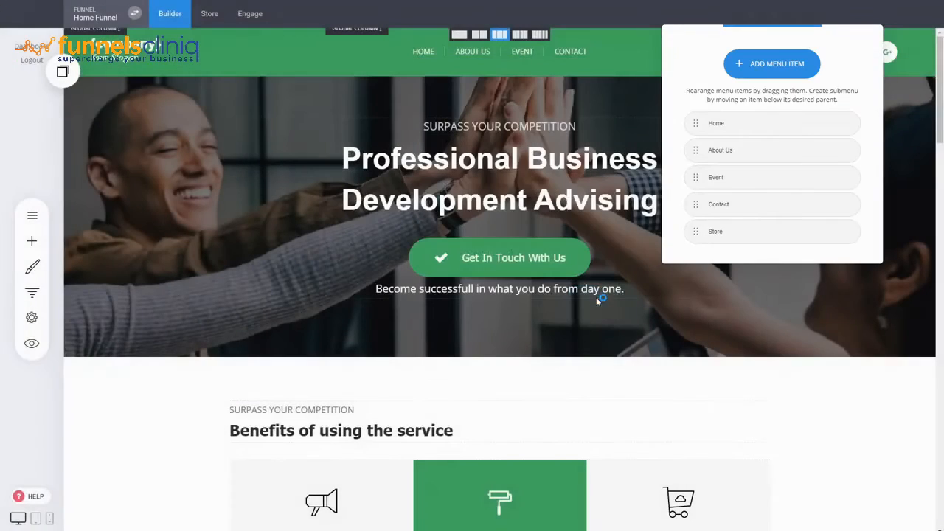
pyautogui.click(483, 15)
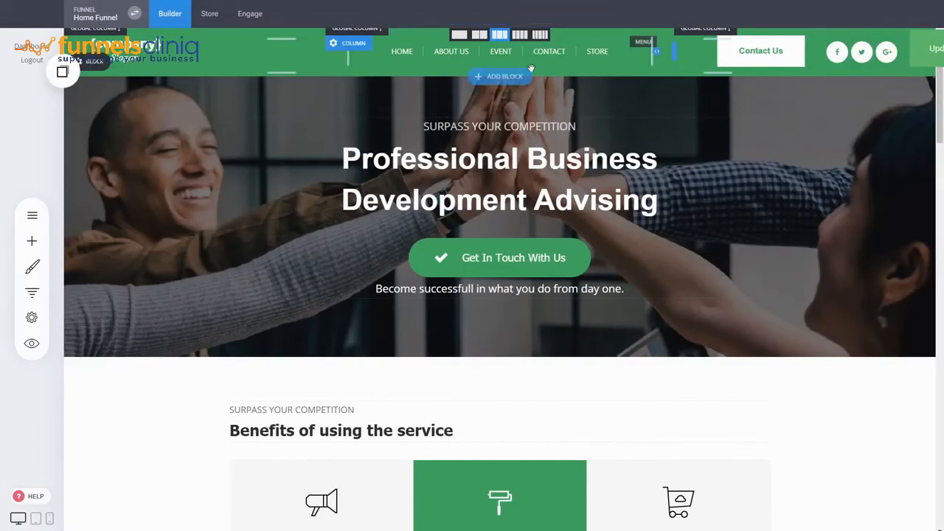
# Step: Preview the Store from the header menu, put the S. Restaurant Theme in the cart, view the shopping cart and close the preview
pyautogui.click(32, 343)
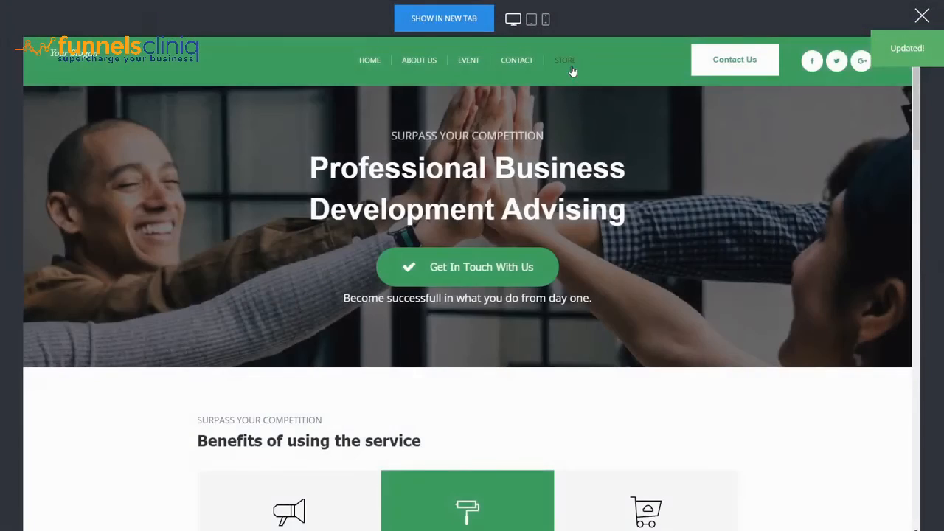
pyautogui.click(570, 63)
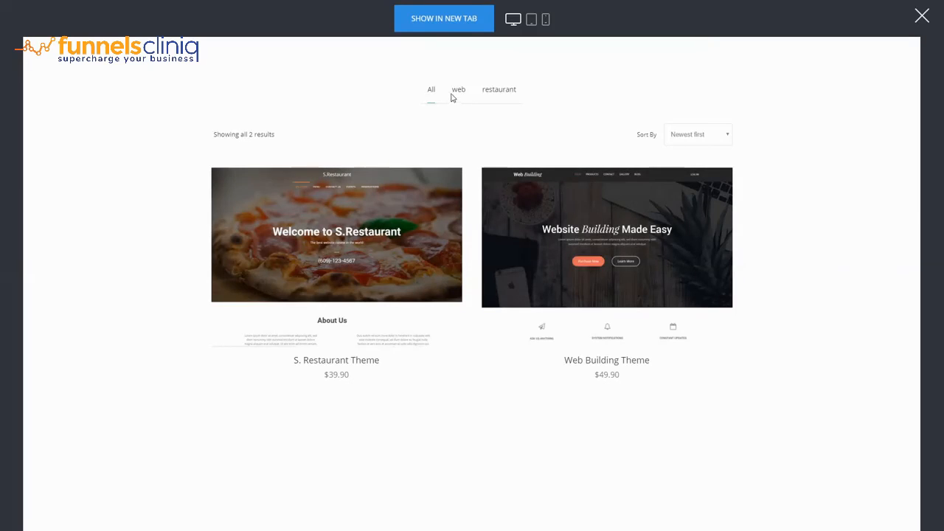
pyautogui.click(392, 274)
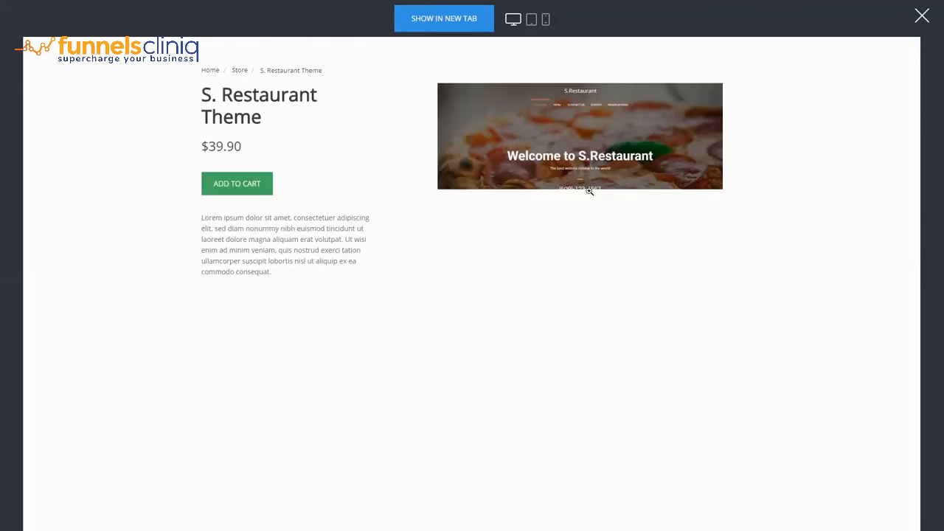
pyautogui.click(250, 187)
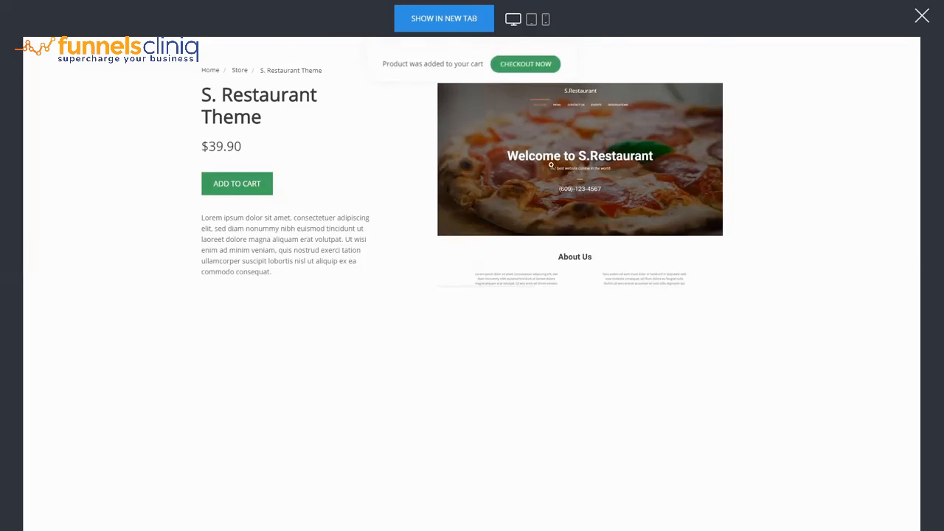
pyautogui.click(523, 71)
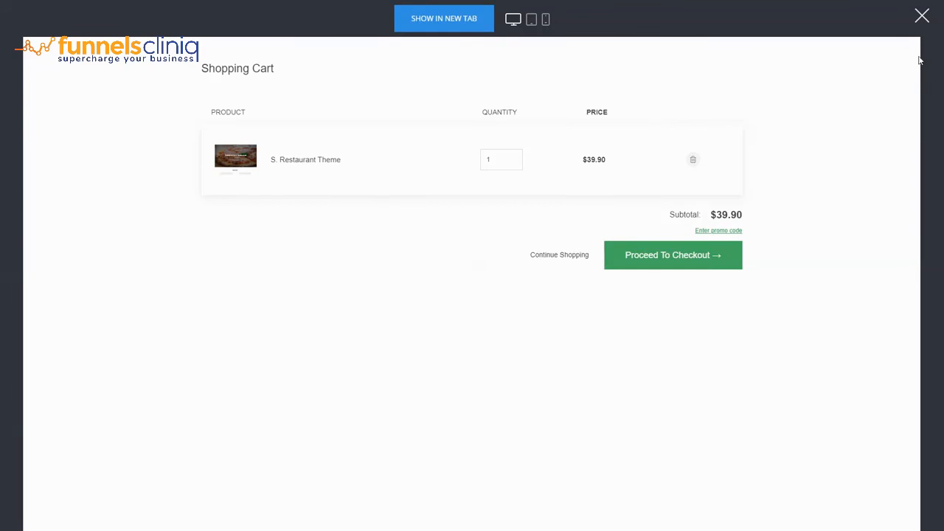
pyautogui.click(920, 18)
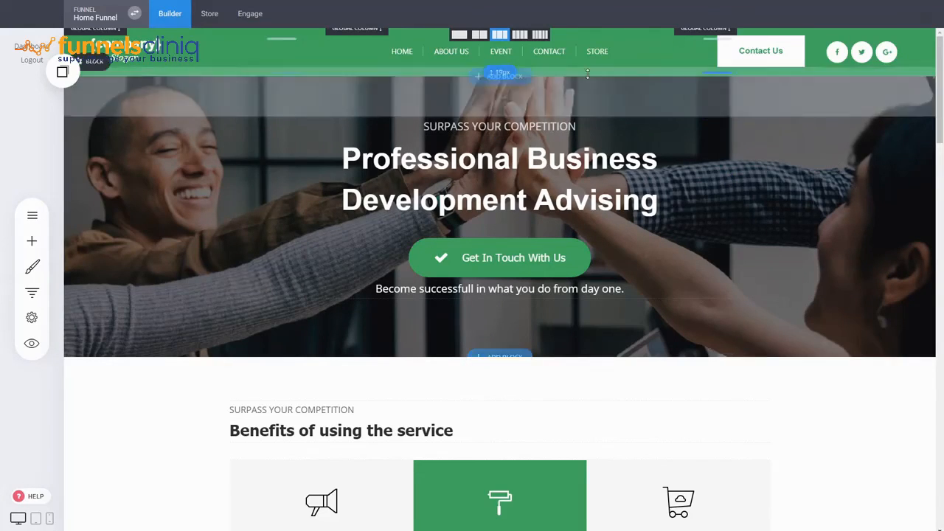
pyautogui.click(32, 292)
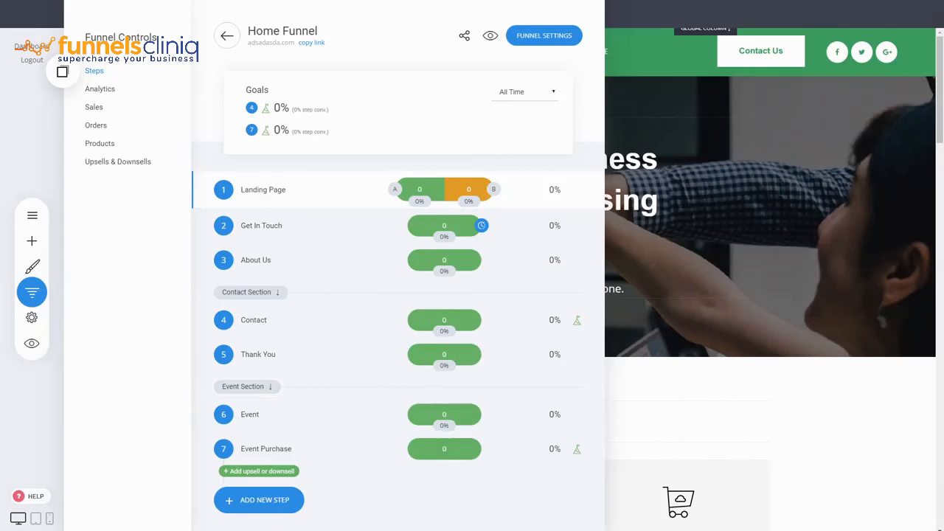
pyautogui.click(788, 244)
# Step: Insert the global footer block below the Get The Best Service section on the landing page and save the page
pyautogui.scroll(-15, 94, 267)
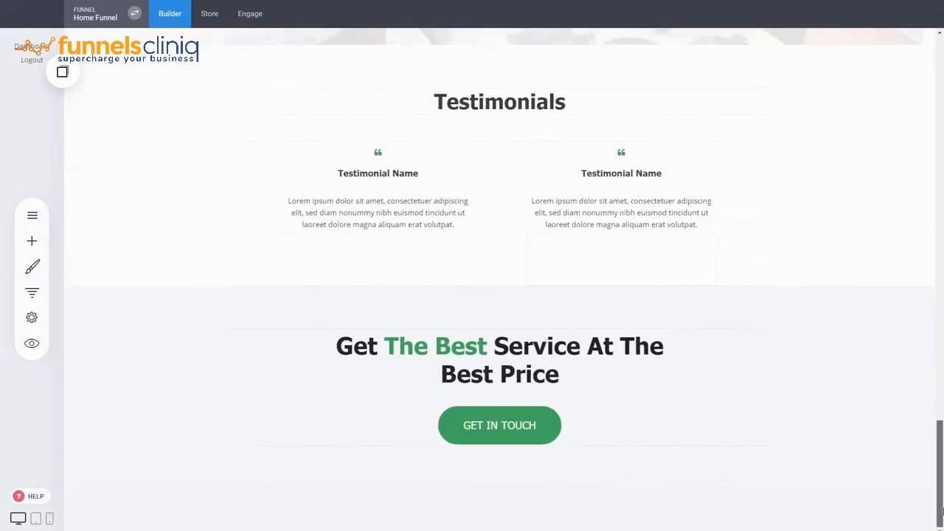
pyautogui.click(62, 72)
pyautogui.moveTo(95, 120); pyautogui.dragTo(429, 440)
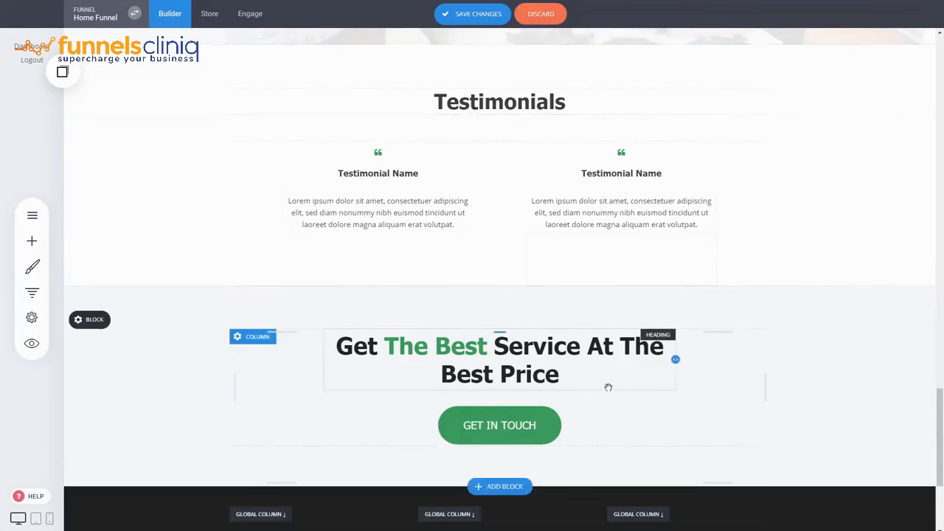
pyautogui.scroll(-3, 608, 387)
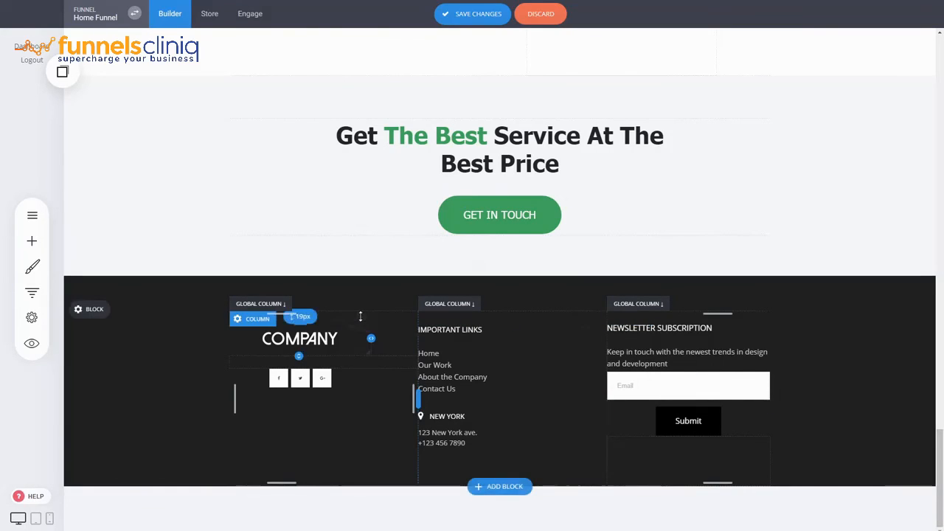
pyautogui.moveTo(940, 452); pyautogui.dragTo(939, 67)
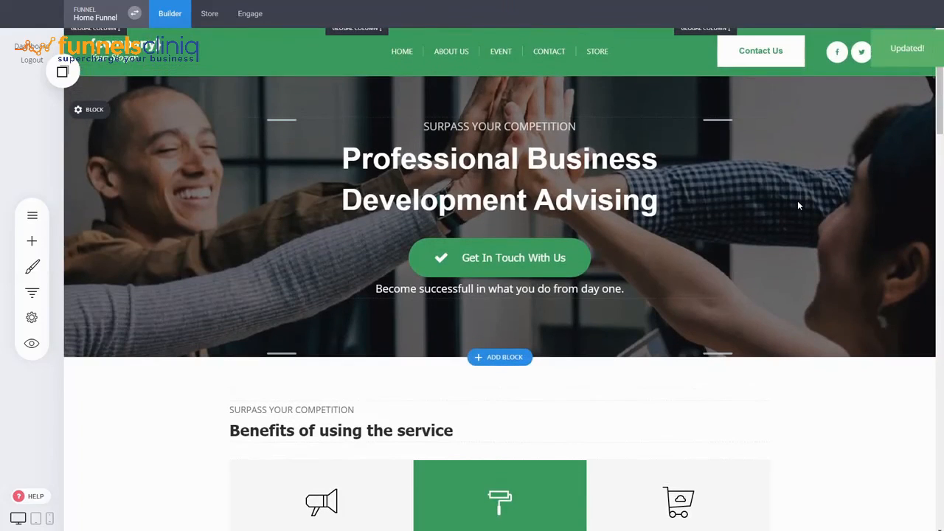